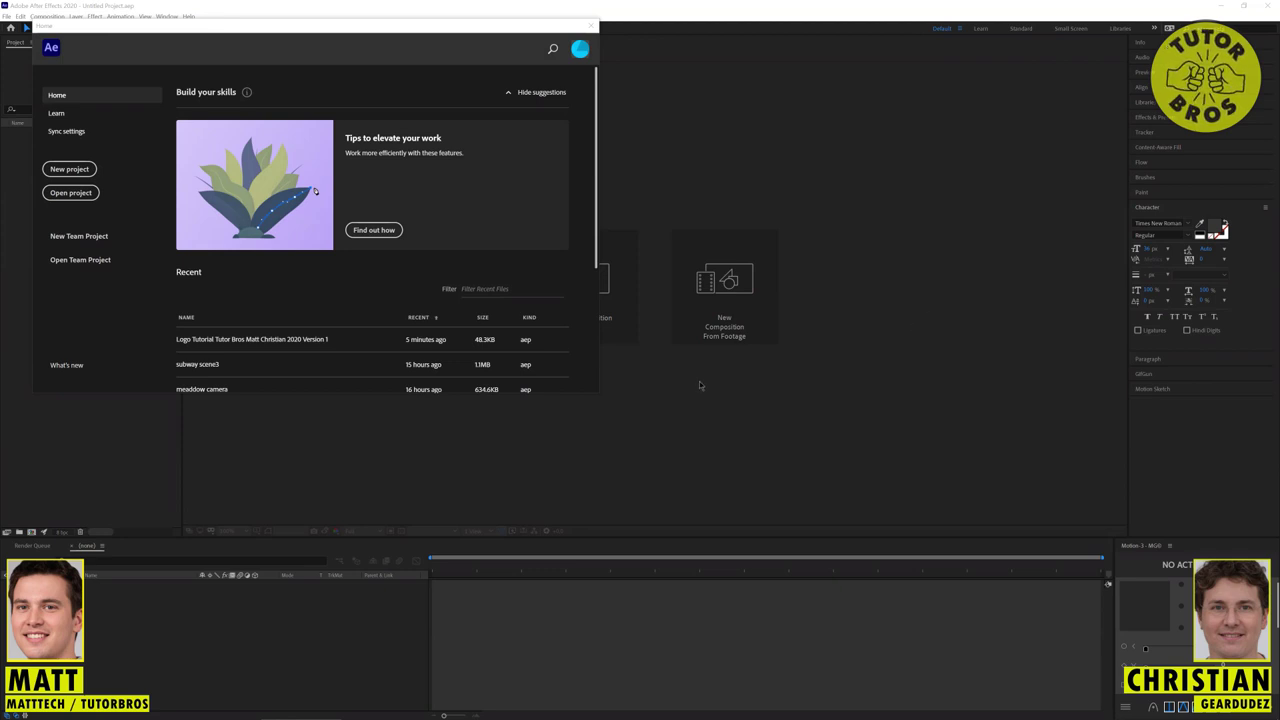
Step: Minimize After Effects and run a Start menu search that lists Adobe Creative Cloud
{"action": "left_click", "coordinate": [1218, 7]}
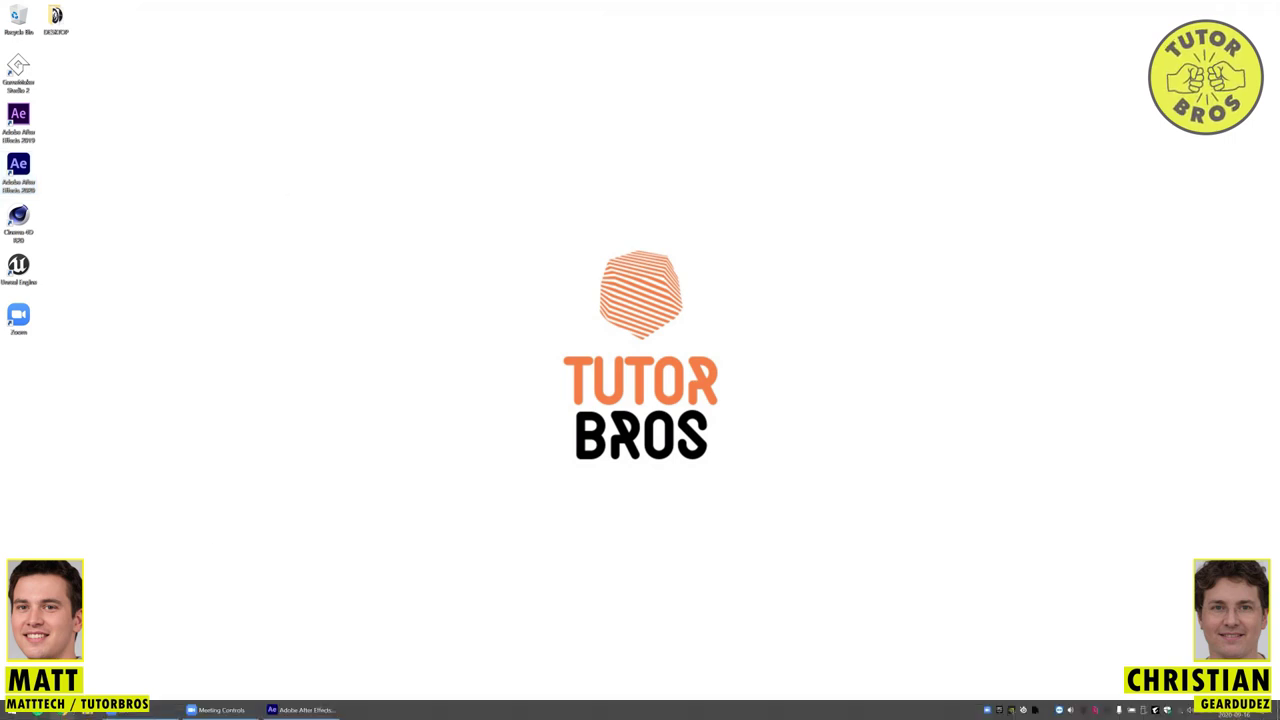
{"action": "left_click", "coordinate": [12, 711]}
{"action": "type", "text": "create a restore point"}
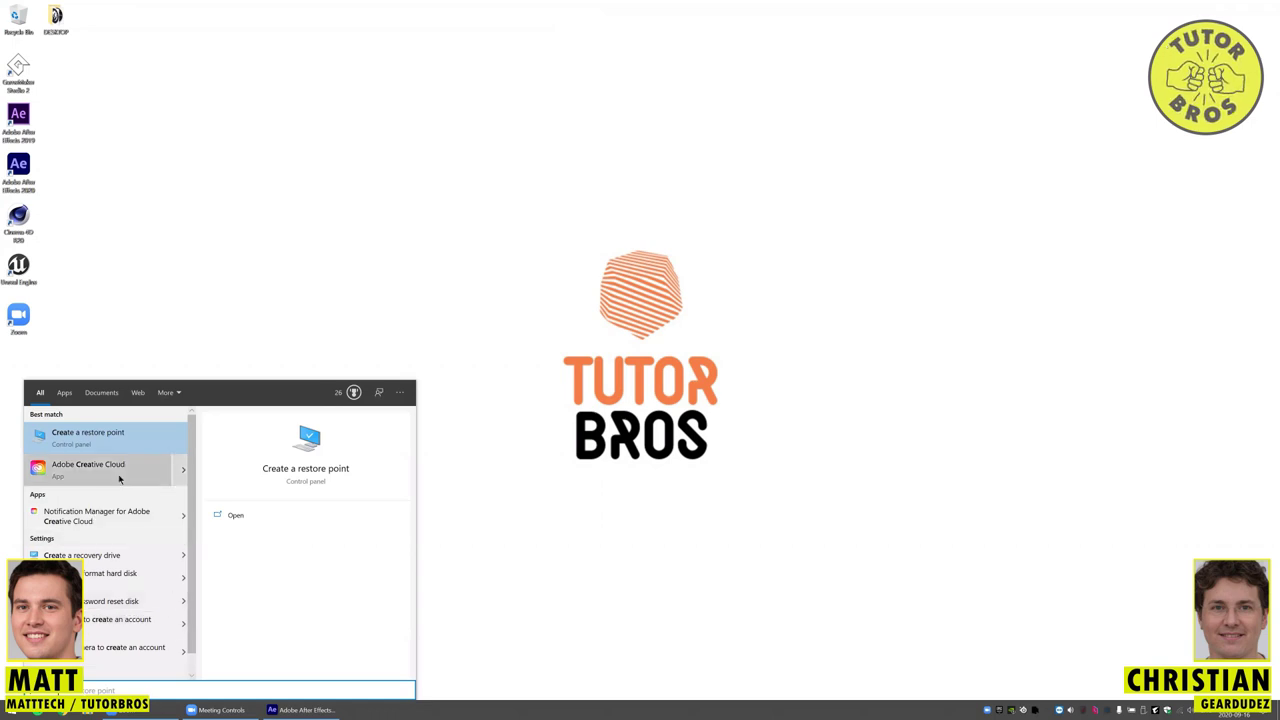
Step: Launch Adobe Creative Cloud from the search results and scroll through its installed apps
{"action": "left_click", "coordinate": [100, 466]}
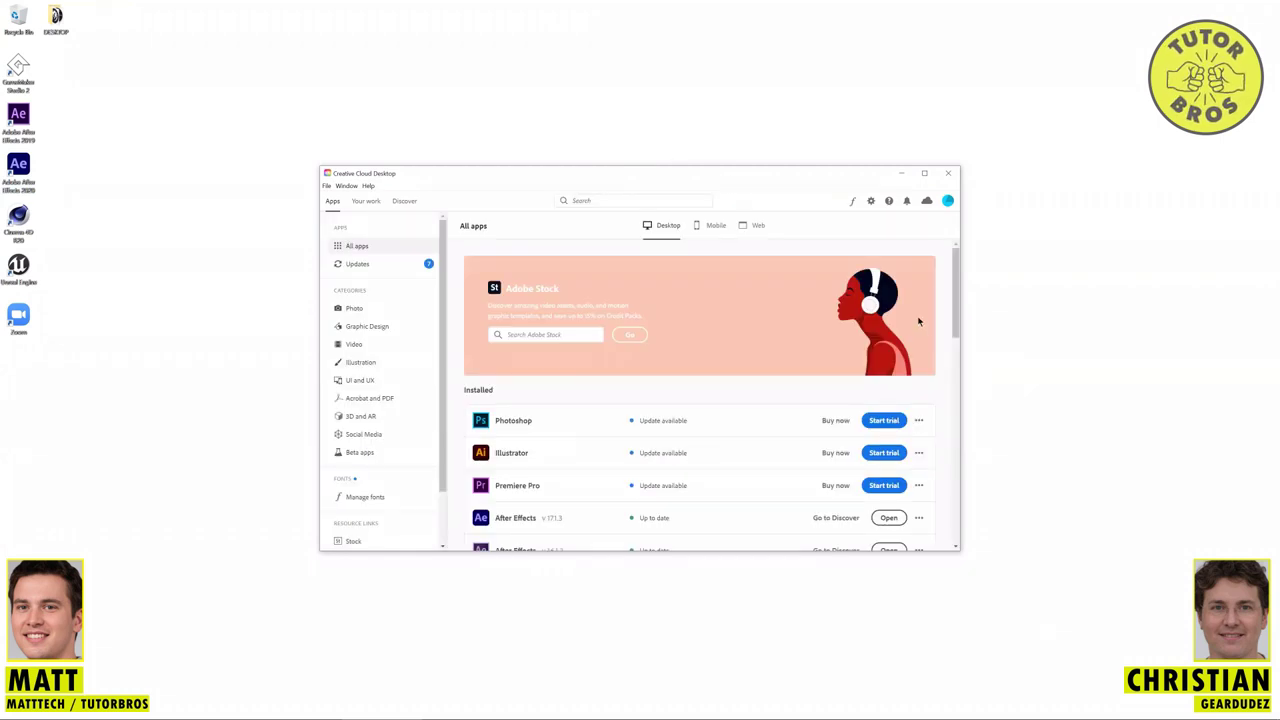
{"action": "scroll", "coordinate": [615, 381], "scroll_direction": "down", "scroll_amount": 1}
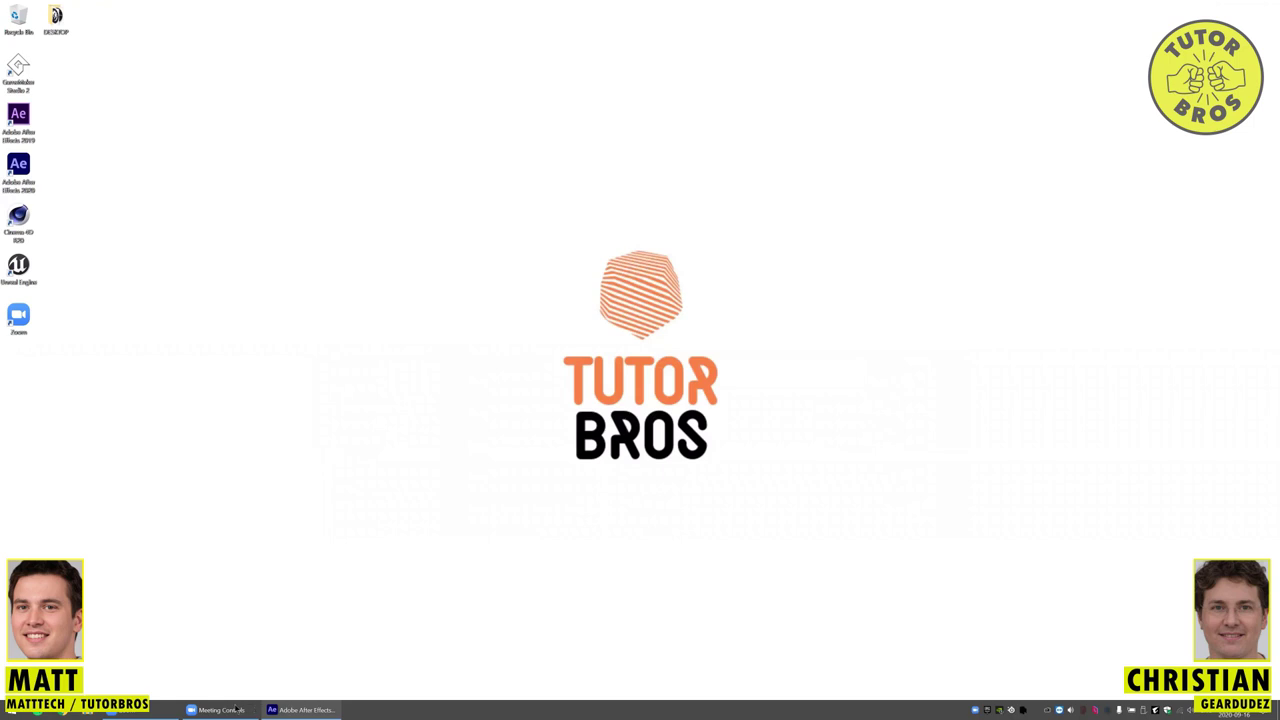
{"action": "left_click", "coordinate": [300, 710]}
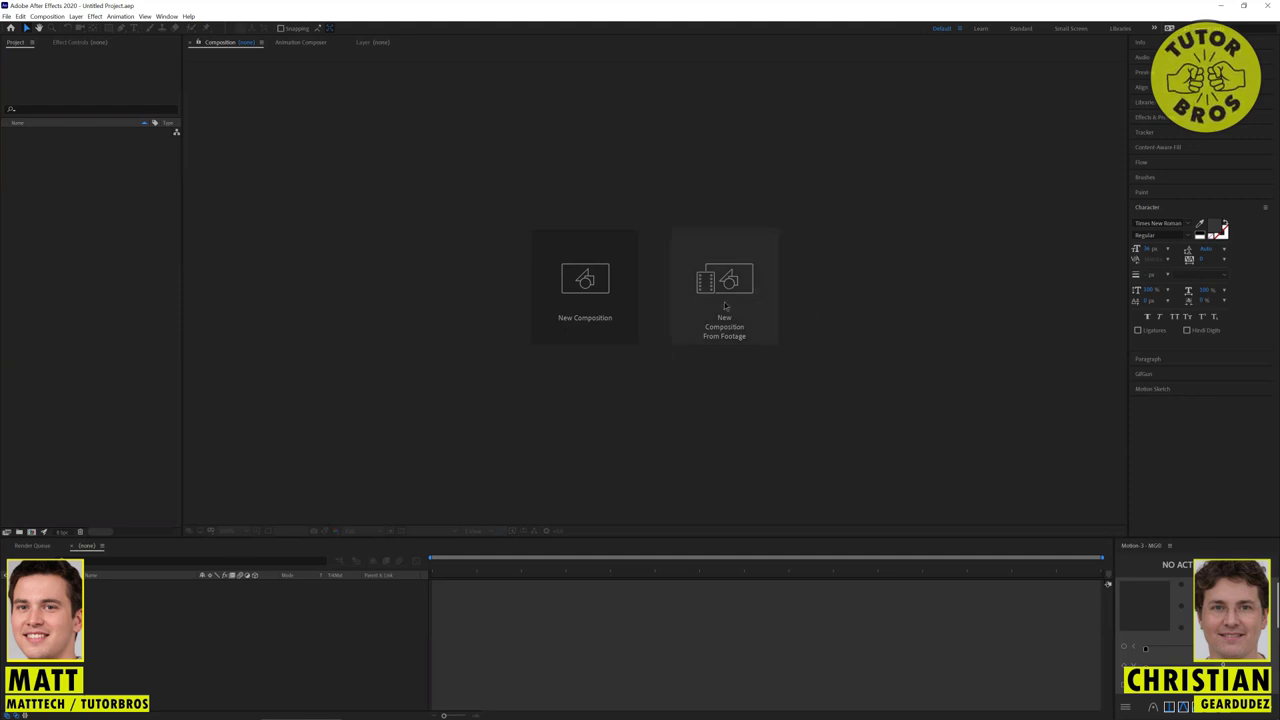
{"action": "left_click", "coordinate": [733, 295]}
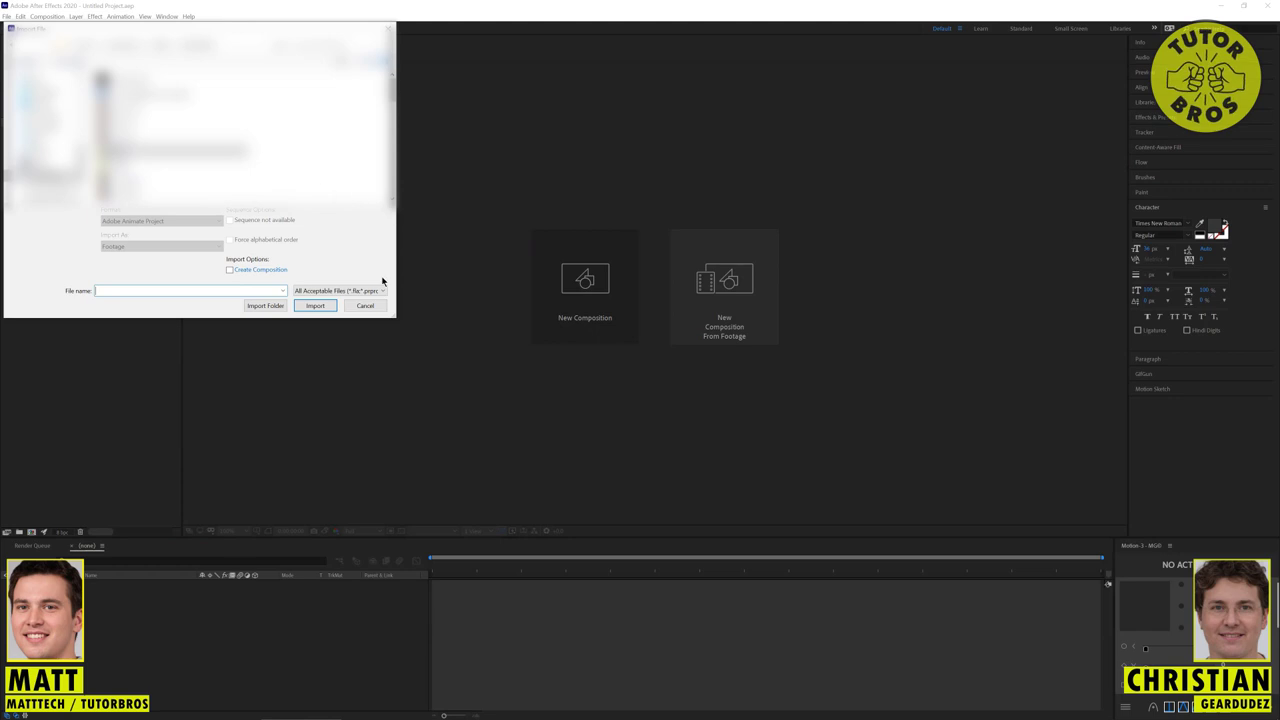
{"action": "left_click", "coordinate": [367, 305]}
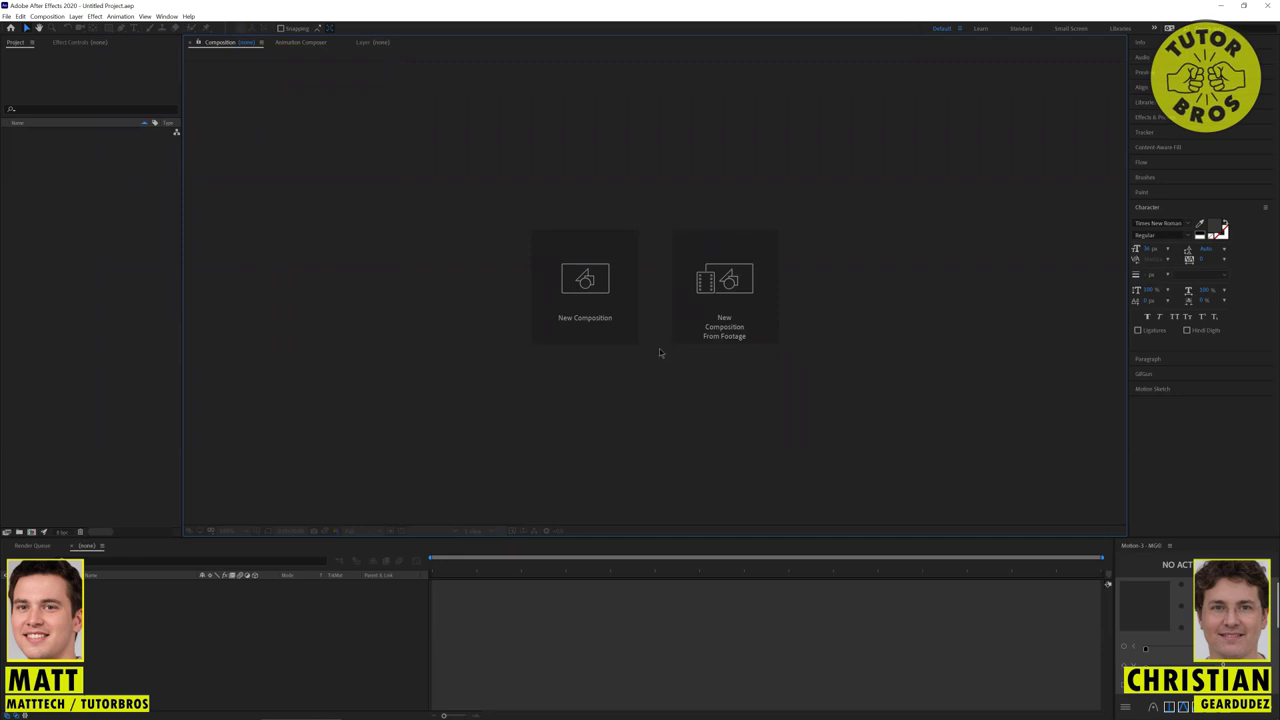
Step: Create a new composition and apply the HDTV 1080 24 preset (1920×1080, 24 fps)
{"action": "left_click", "coordinate": [610, 306]}
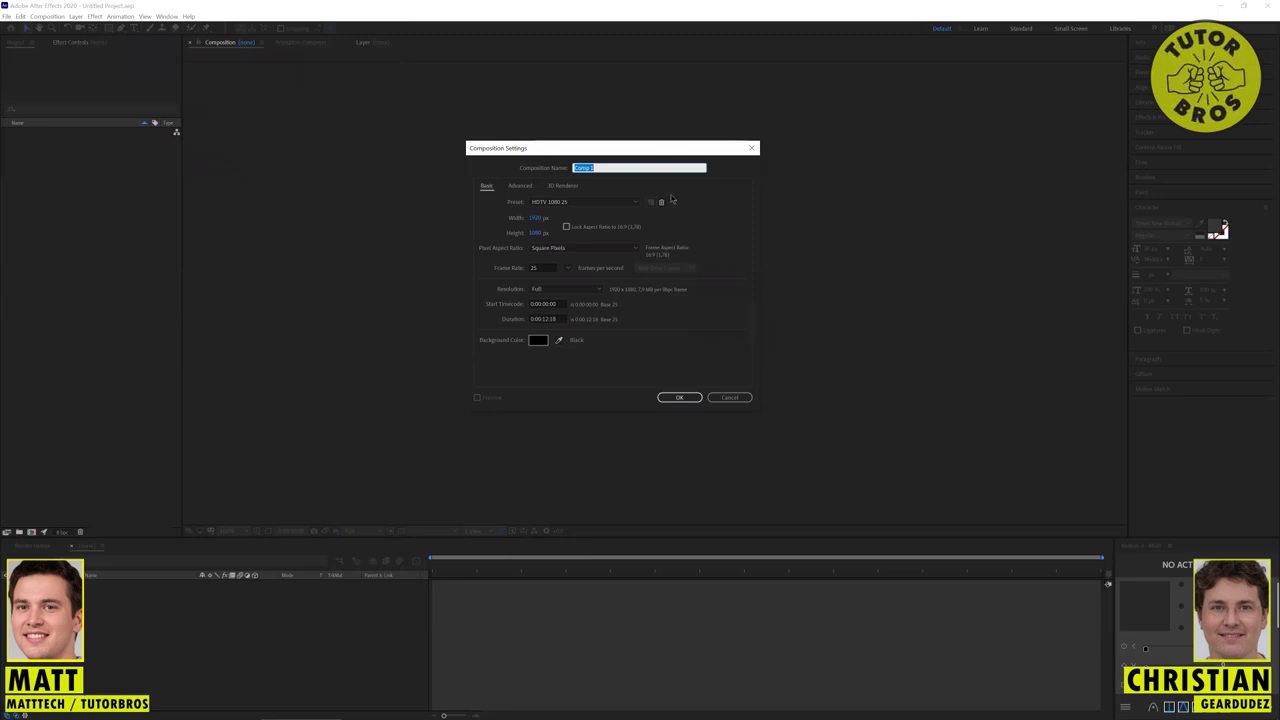
{"action": "left_click_drag", "start_coordinate": [617, 149], "coordinate": [617, 170]}
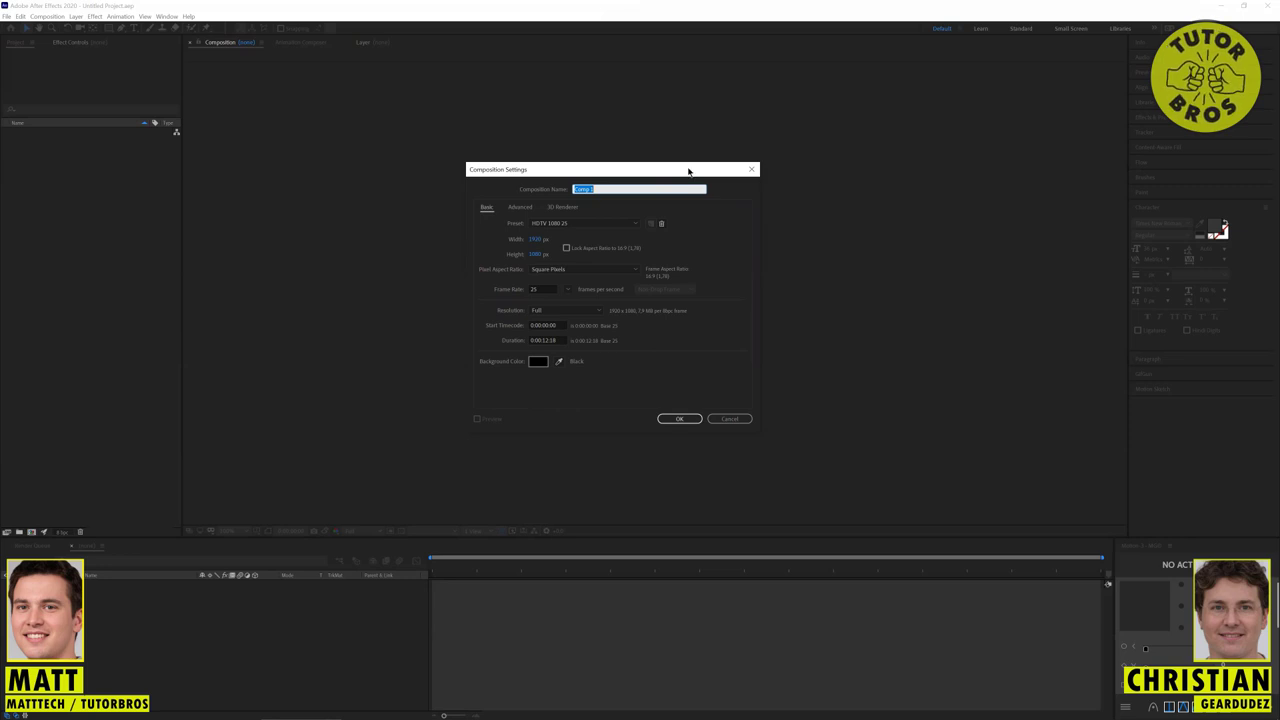
{"action": "left_click_drag", "start_coordinate": [687, 176], "coordinate": [685, 188]}
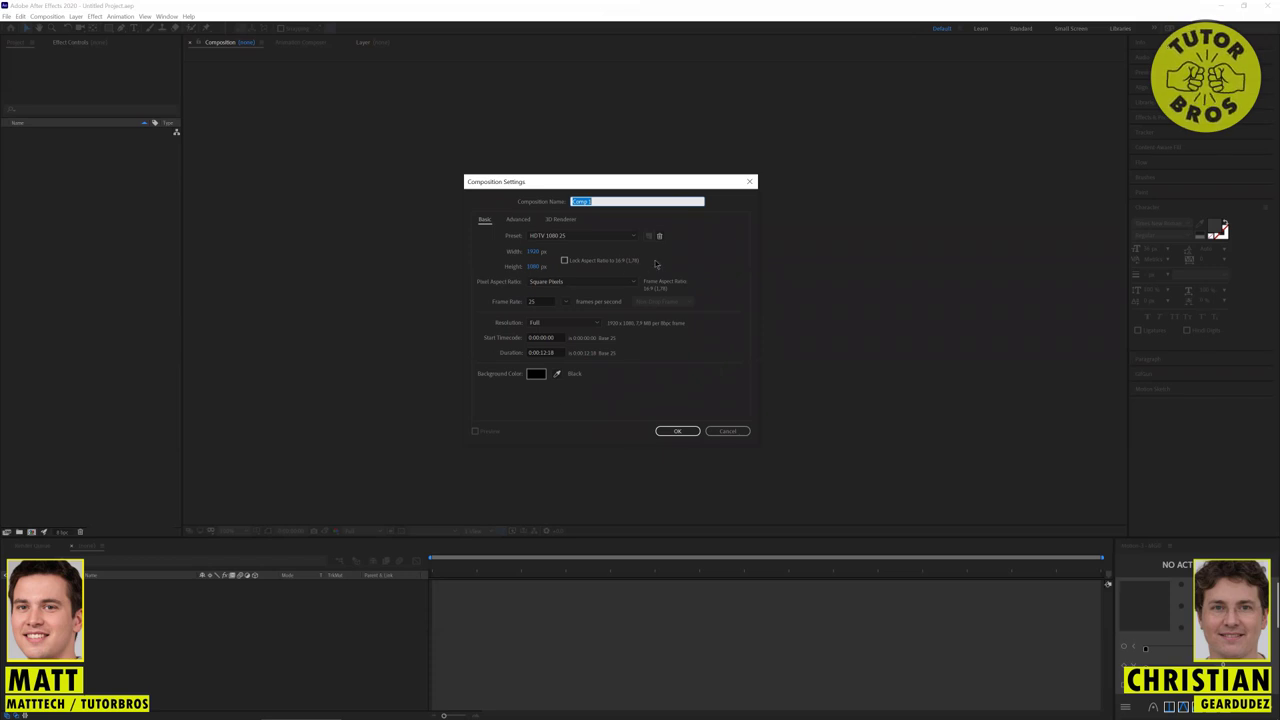
{"action": "left_click_drag", "start_coordinate": [630, 176], "coordinate": [622, 158]}
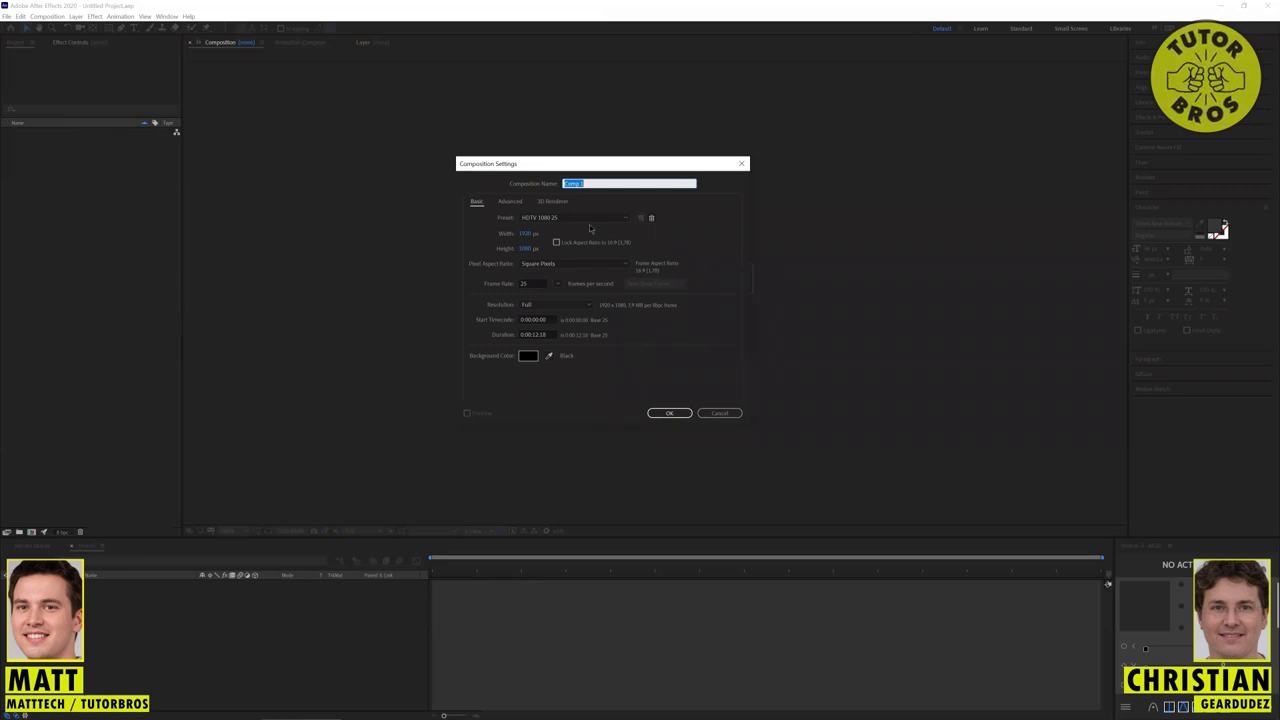
{"action": "left_click_drag", "start_coordinate": [601, 165], "coordinate": [600, 157]}
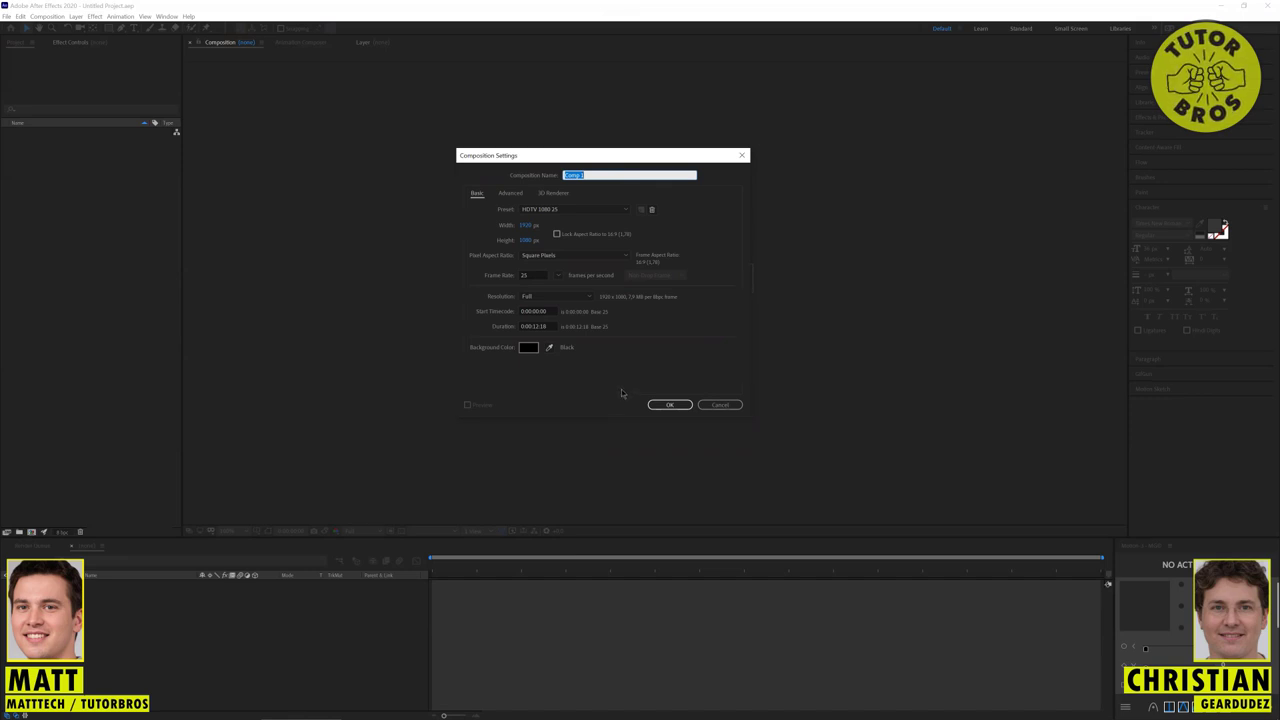
{"action": "left_click", "coordinate": [600, 213]}
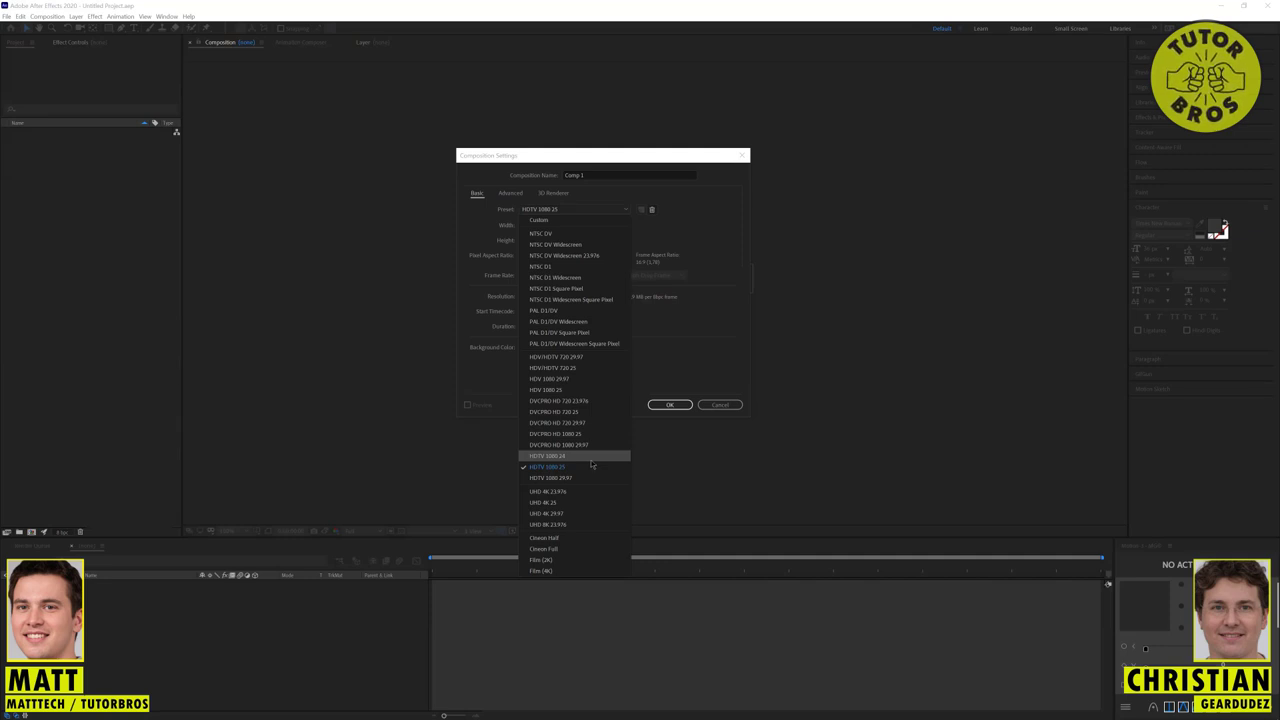
{"action": "left_click", "coordinate": [586, 457]}
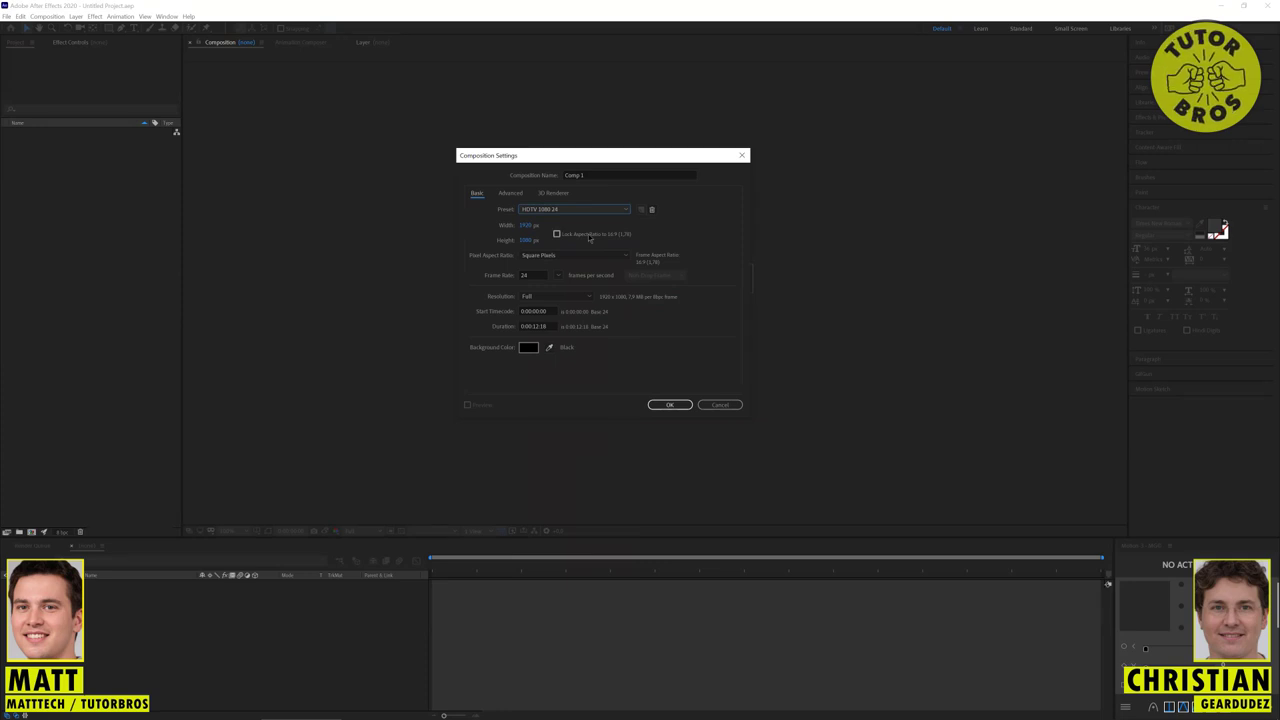
Step: Set Comp 1's frame rate to 23.976 fps, turning the preset to Custom
{"action": "left_click", "coordinate": [556, 276]}
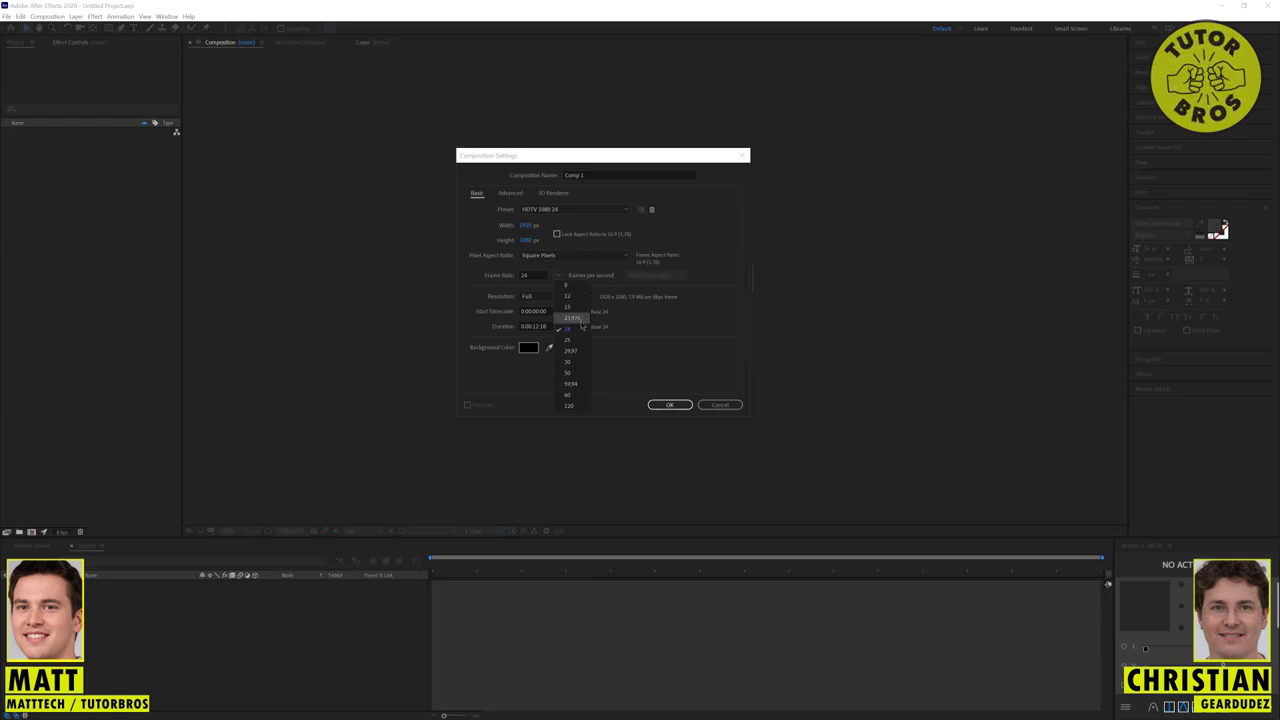
{"action": "left_click", "coordinate": [579, 320]}
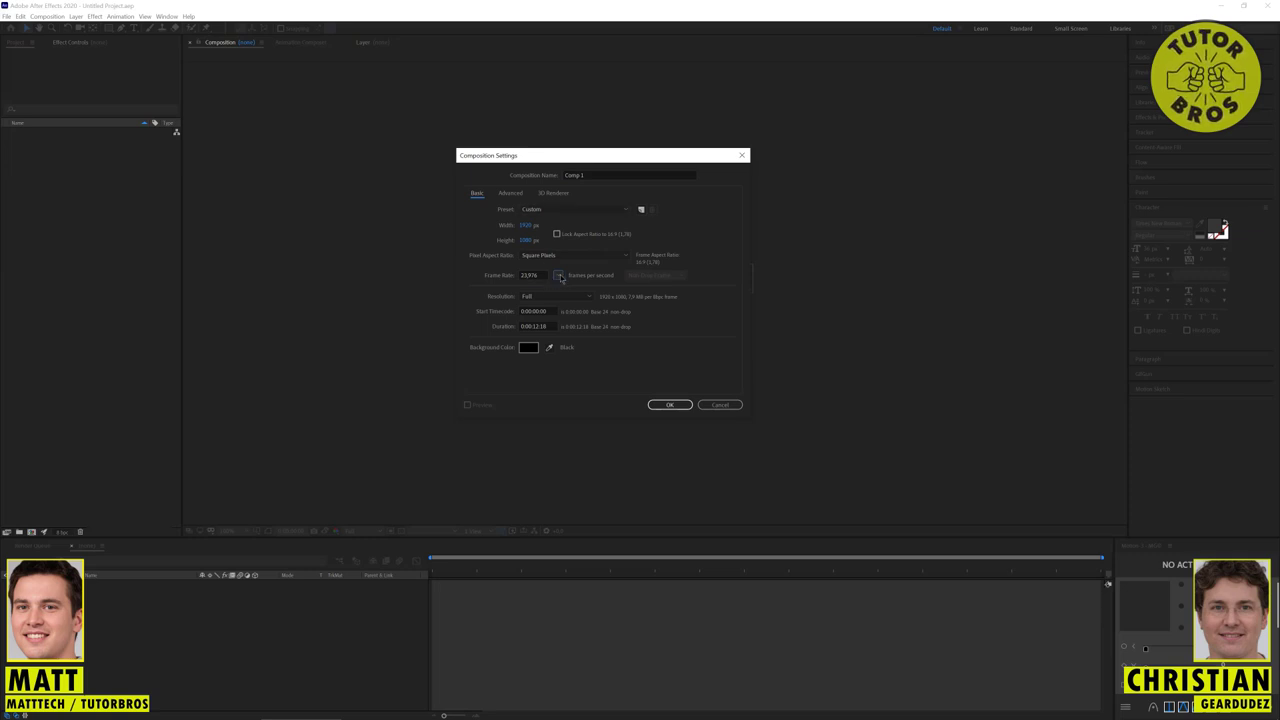
Step: Try frame rates 24 and 25, then settle on 23.976 fps
{"action": "left_click", "coordinate": [559, 276]}
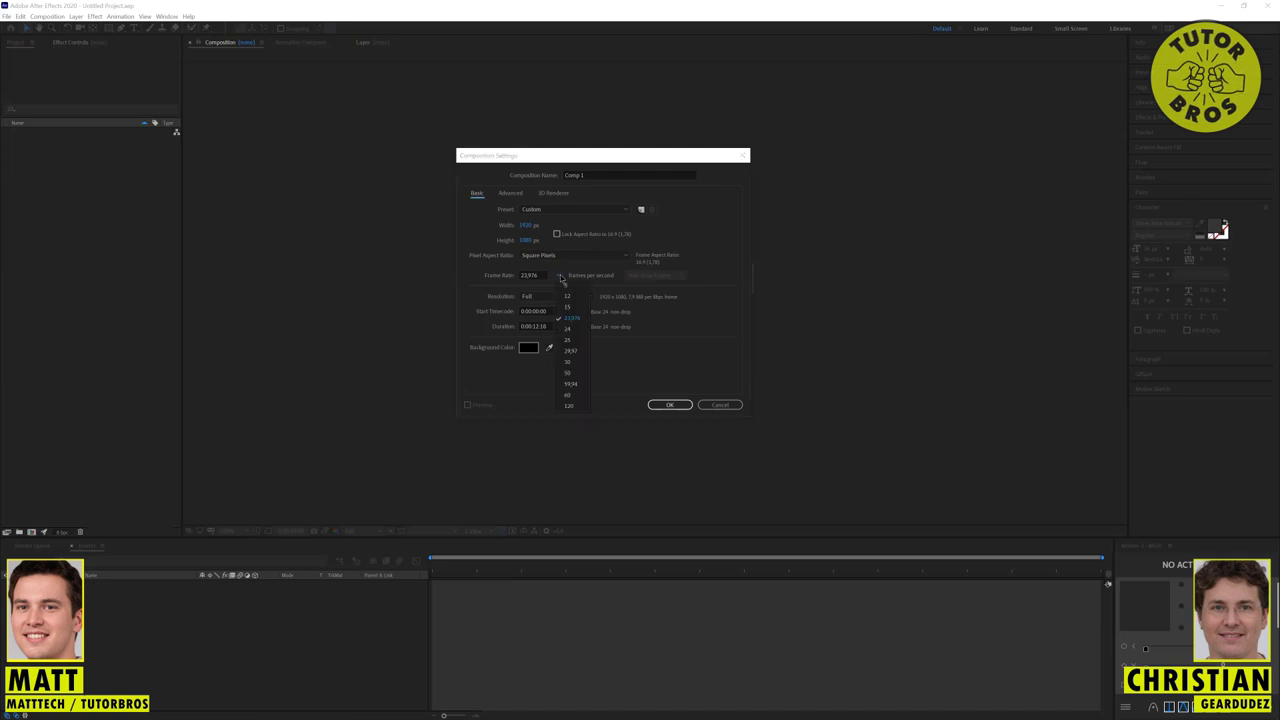
{"action": "left_click", "coordinate": [575, 330]}
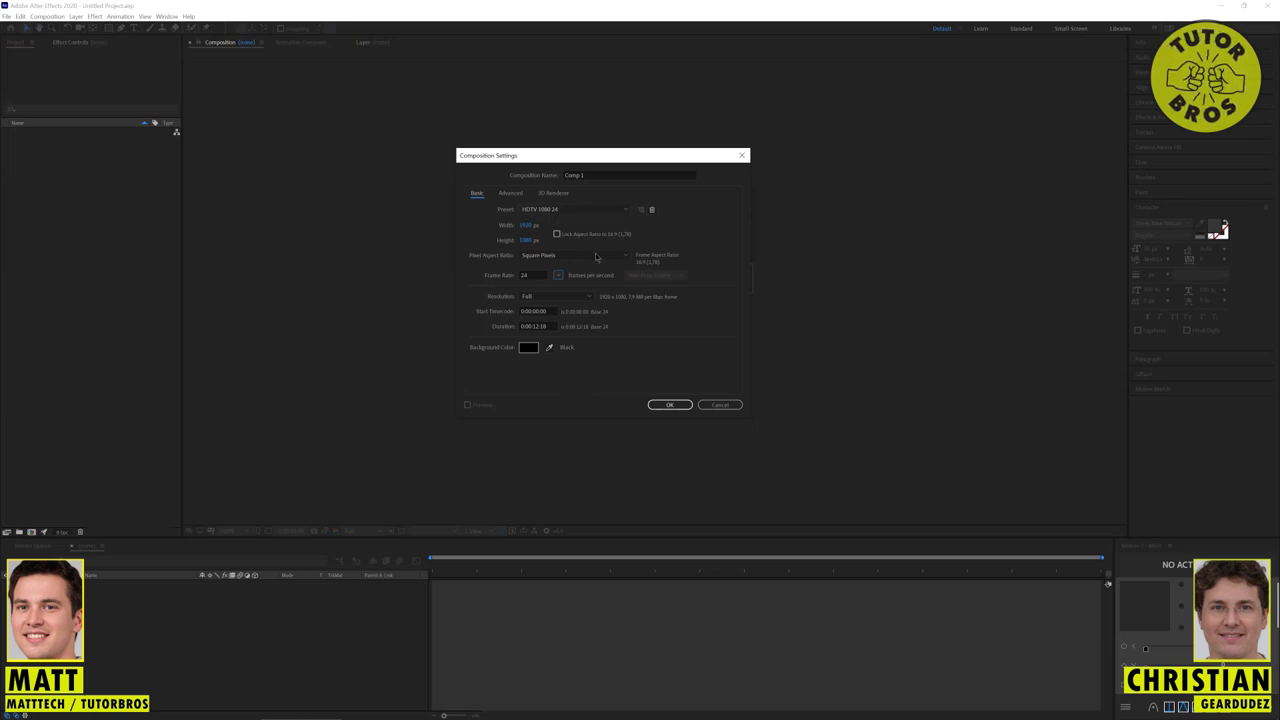
{"action": "left_click", "coordinate": [560, 277]}
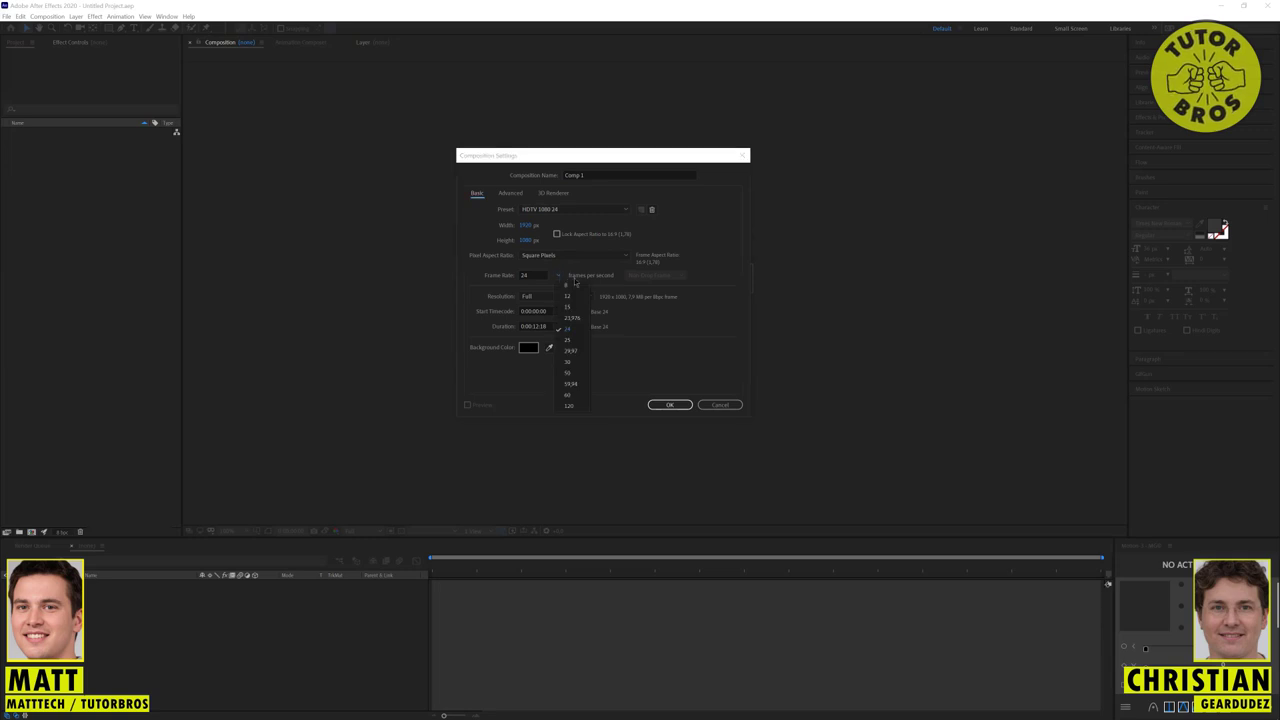
{"action": "left_click", "coordinate": [571, 341]}
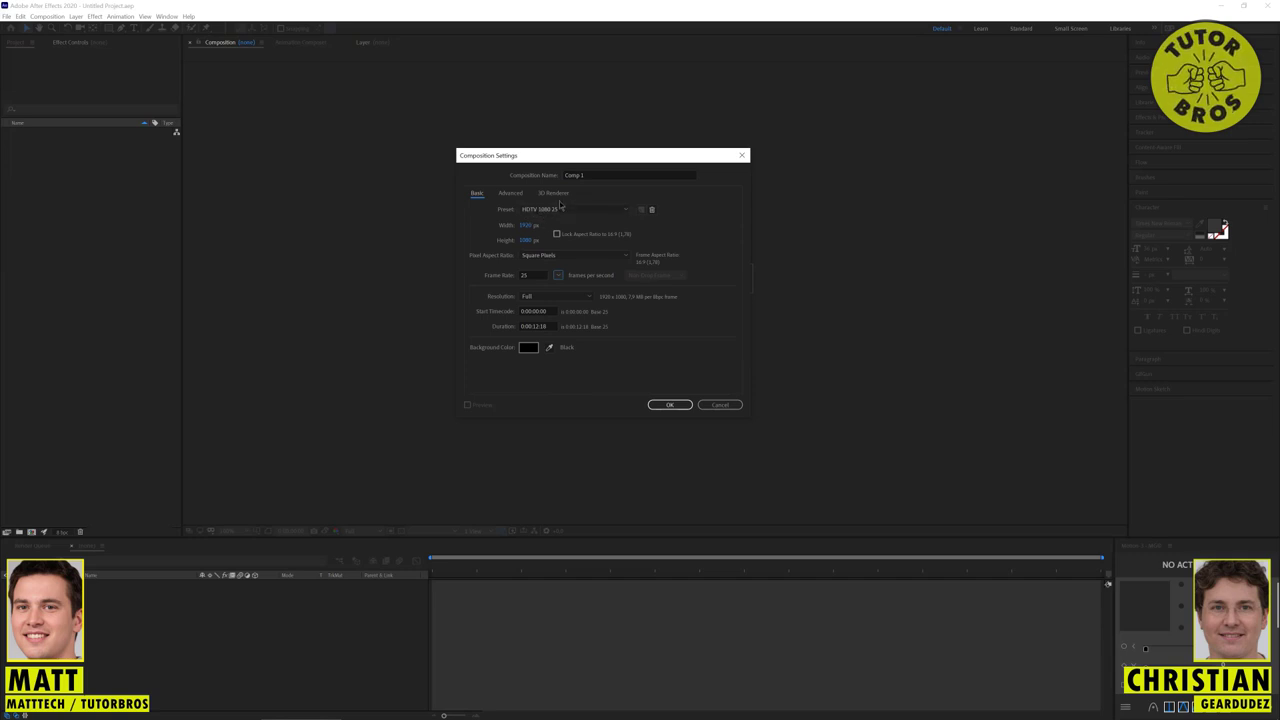
{"action": "left_click", "coordinate": [557, 276]}
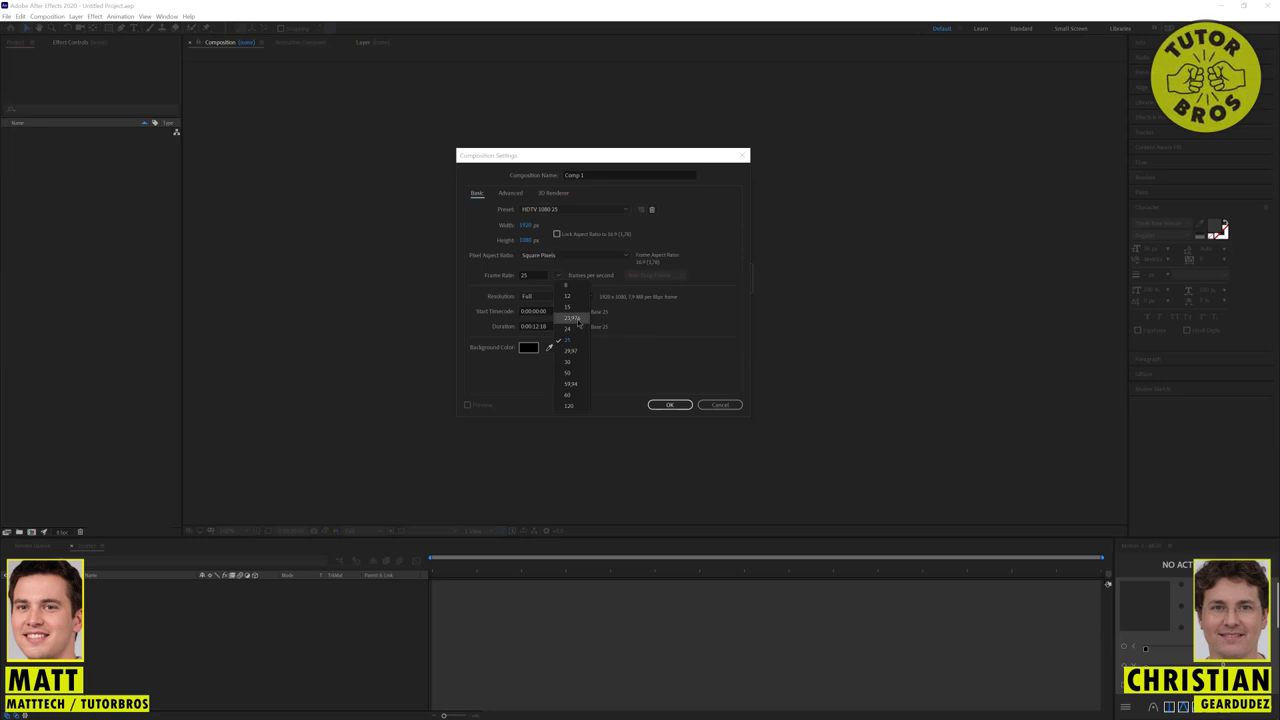
{"action": "left_click", "coordinate": [574, 318]}
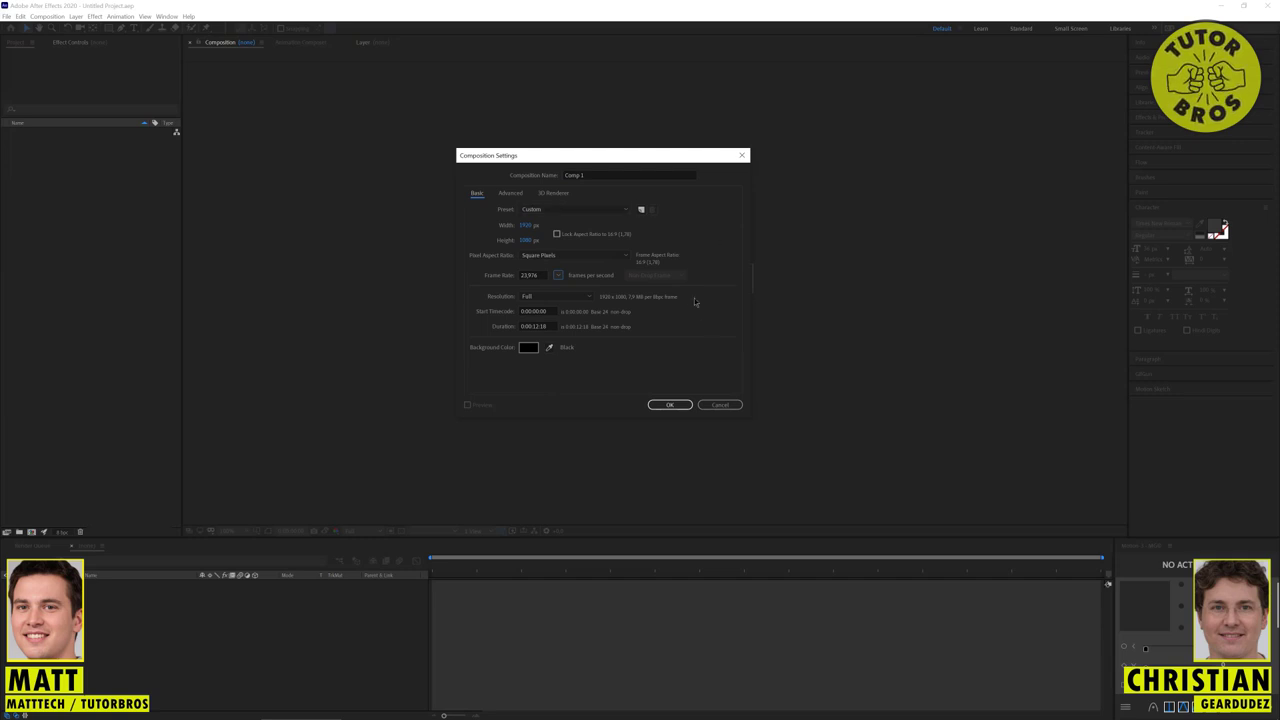
Step: Browse the composition preset list and close it, keeping the Custom settings
{"action": "left_click", "coordinate": [604, 215]}
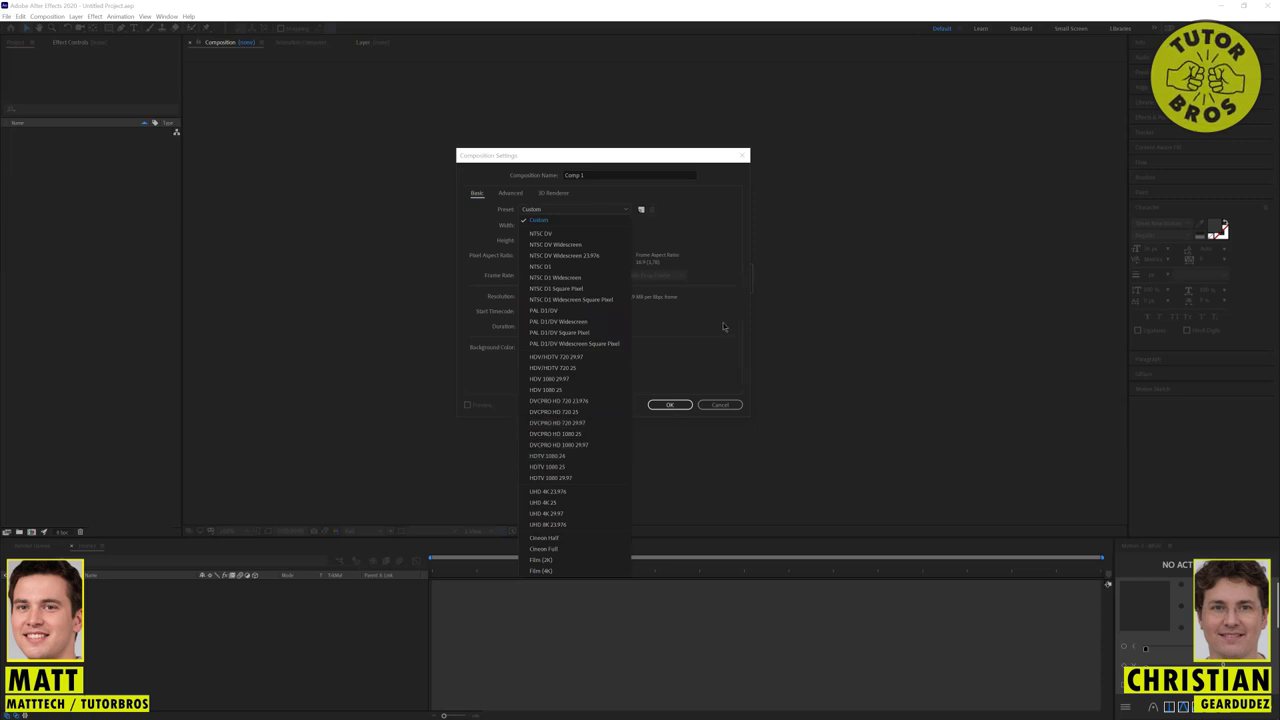
{"action": "left_click", "coordinate": [604, 212]}
{"action": "left_click", "coordinate": [604, 214]}
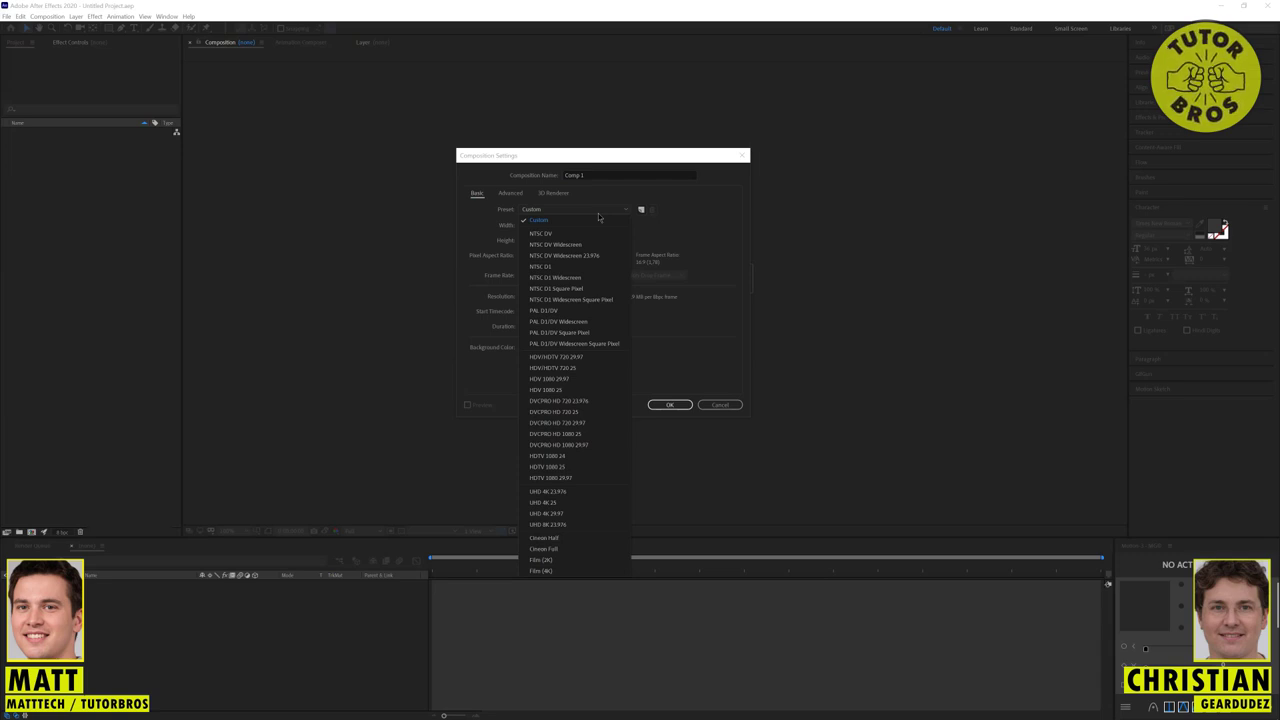
{"action": "left_click", "coordinate": [598, 214]}
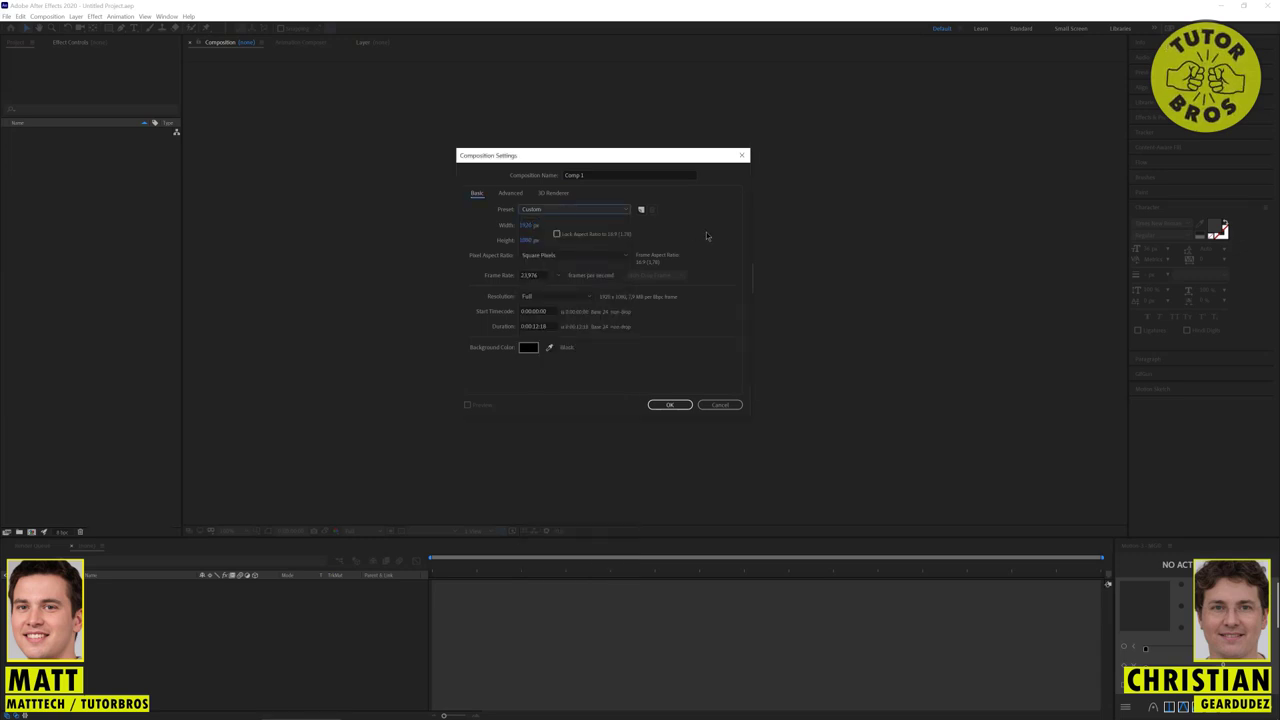
Step: Save the current settings as a new preset named 'HDTV 1080 23.976'
{"action": "left_click", "coordinate": [641, 211]}
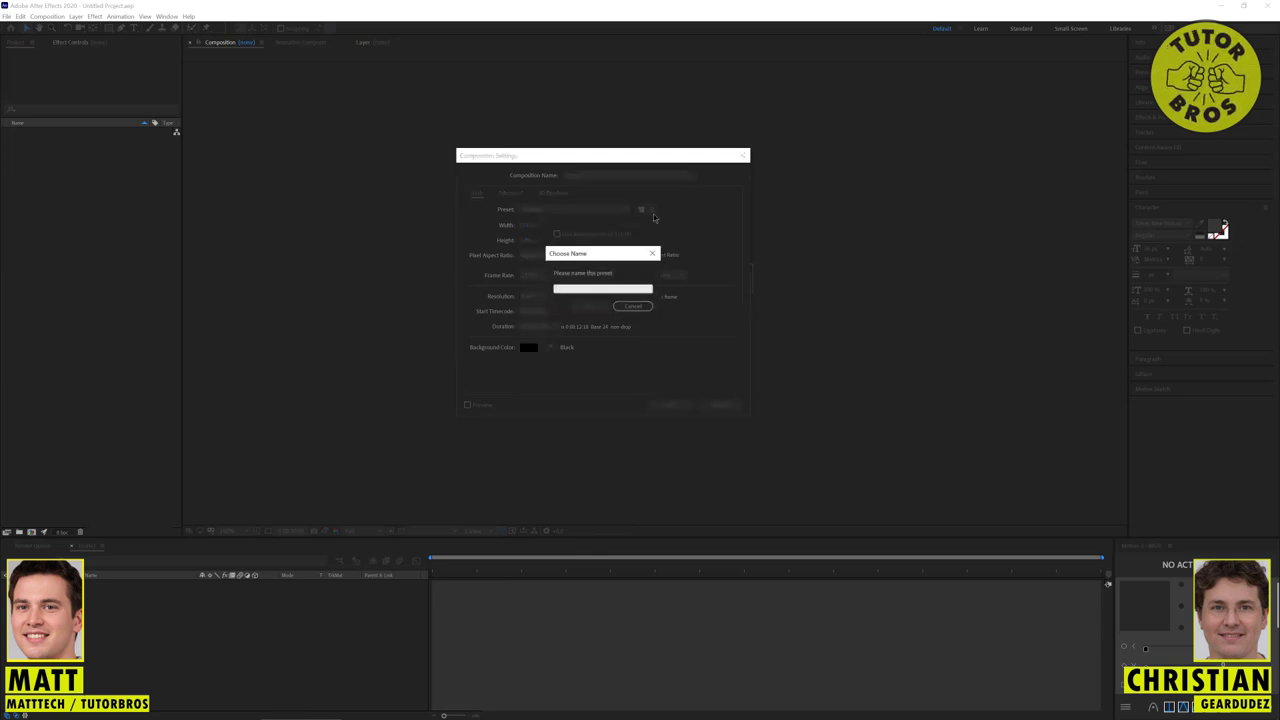
{"action": "left_click_drag", "start_coordinate": [602, 256], "coordinate": [646, 262]}
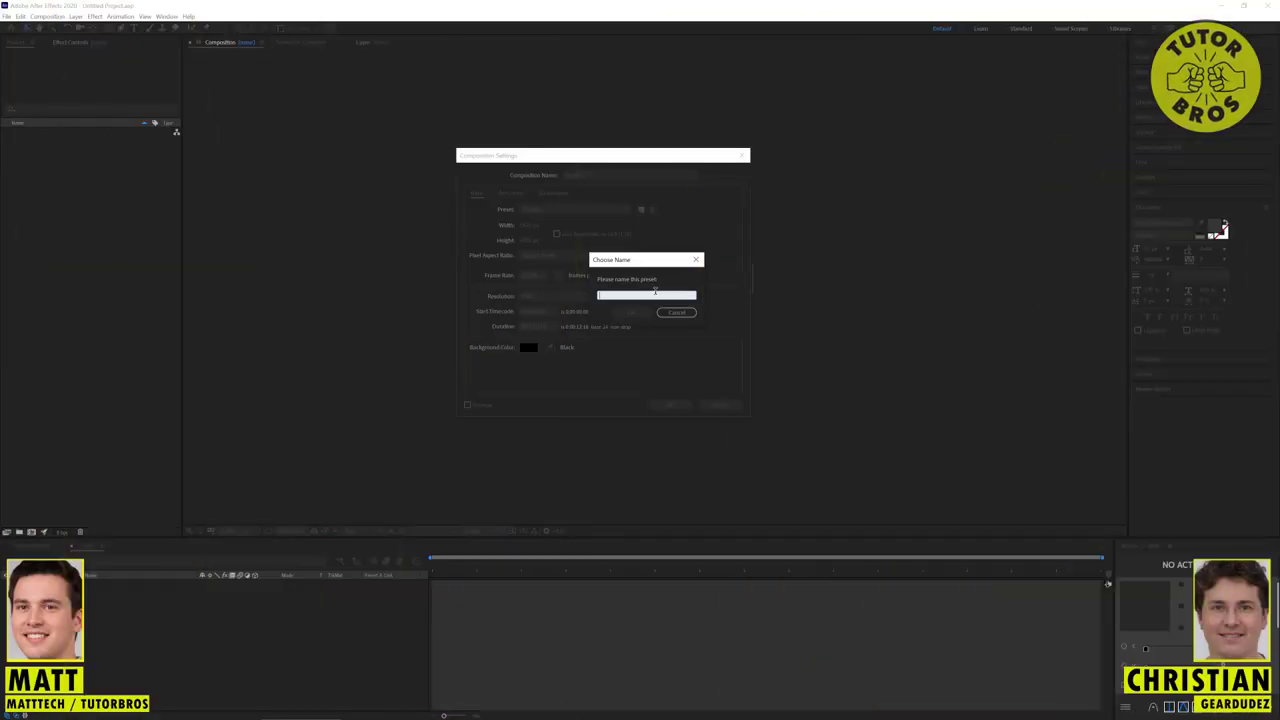
{"action": "type", "text": "HDTV"}
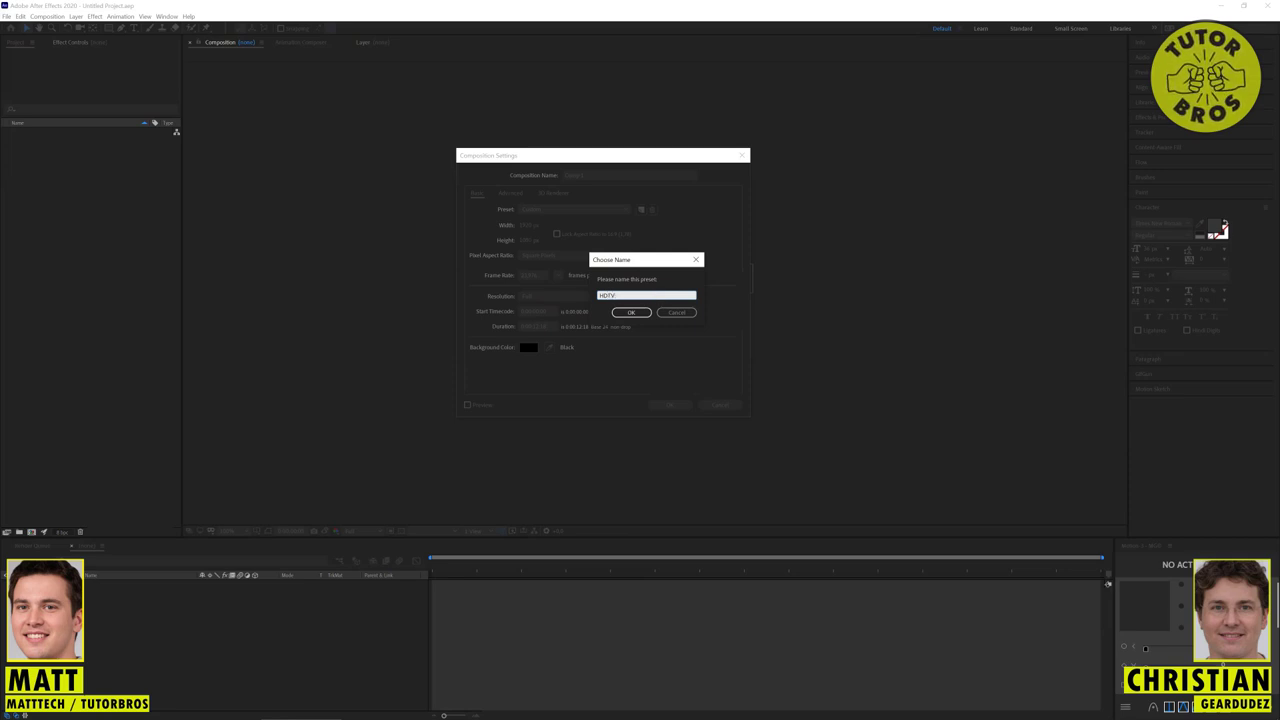
{"action": "type", "text": " 1080 23"}
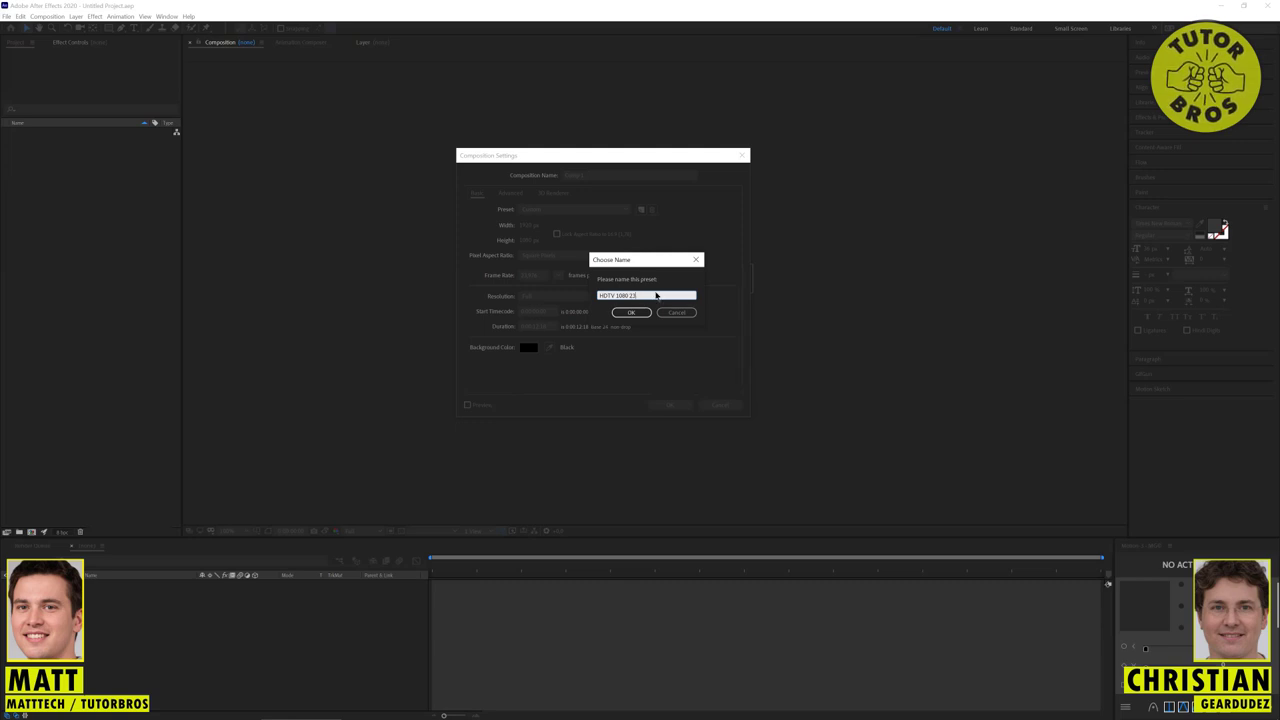
{"action": "type", "text": "."}
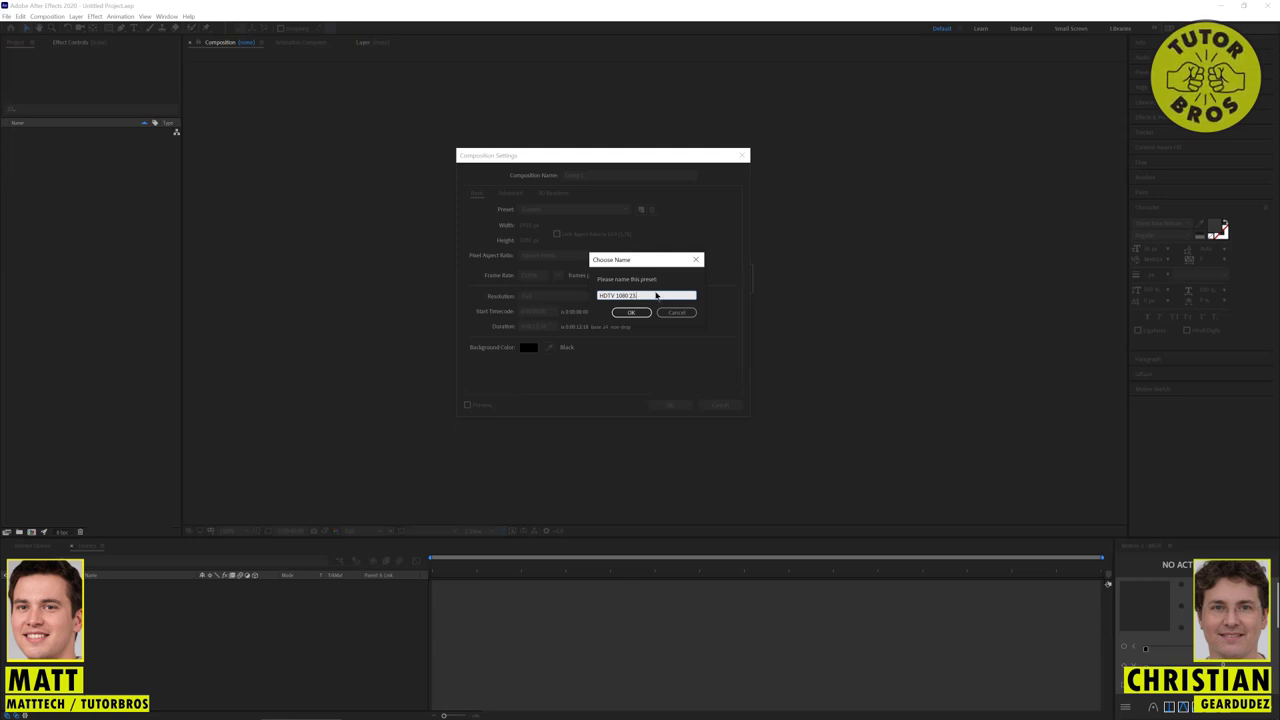
{"action": "type", "text": "97"}
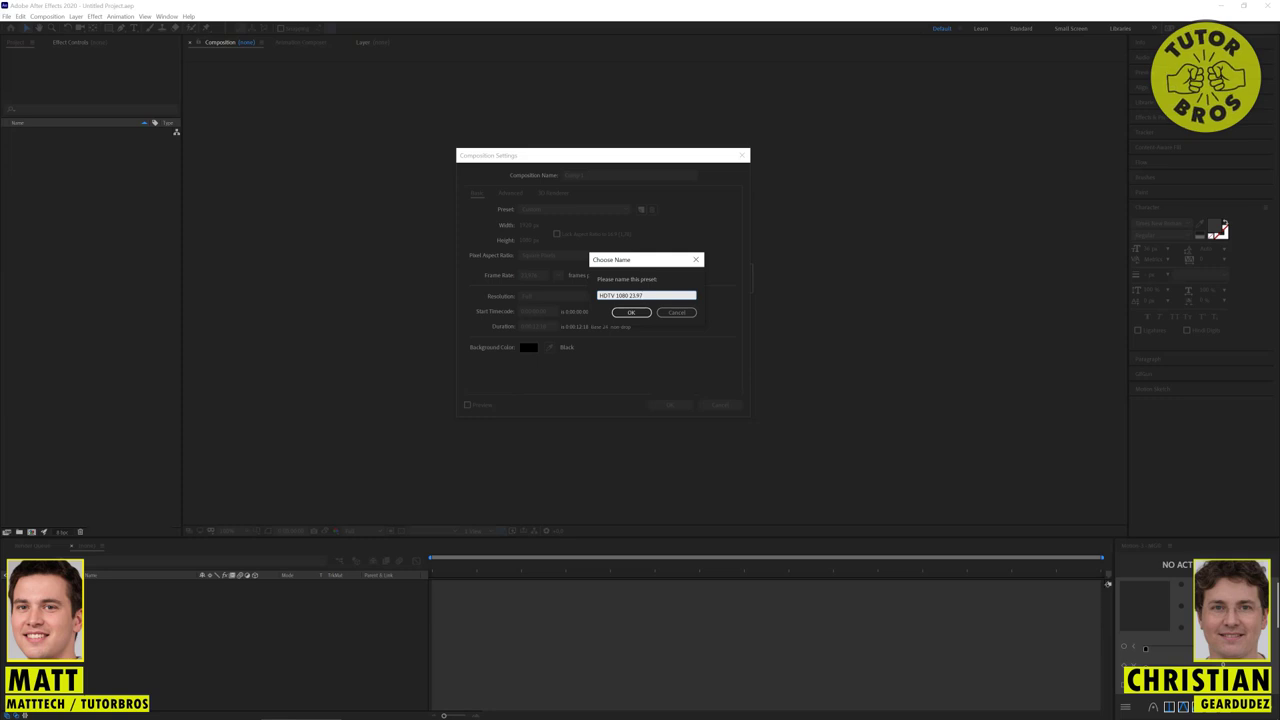
{"action": "type", "text": "6"}
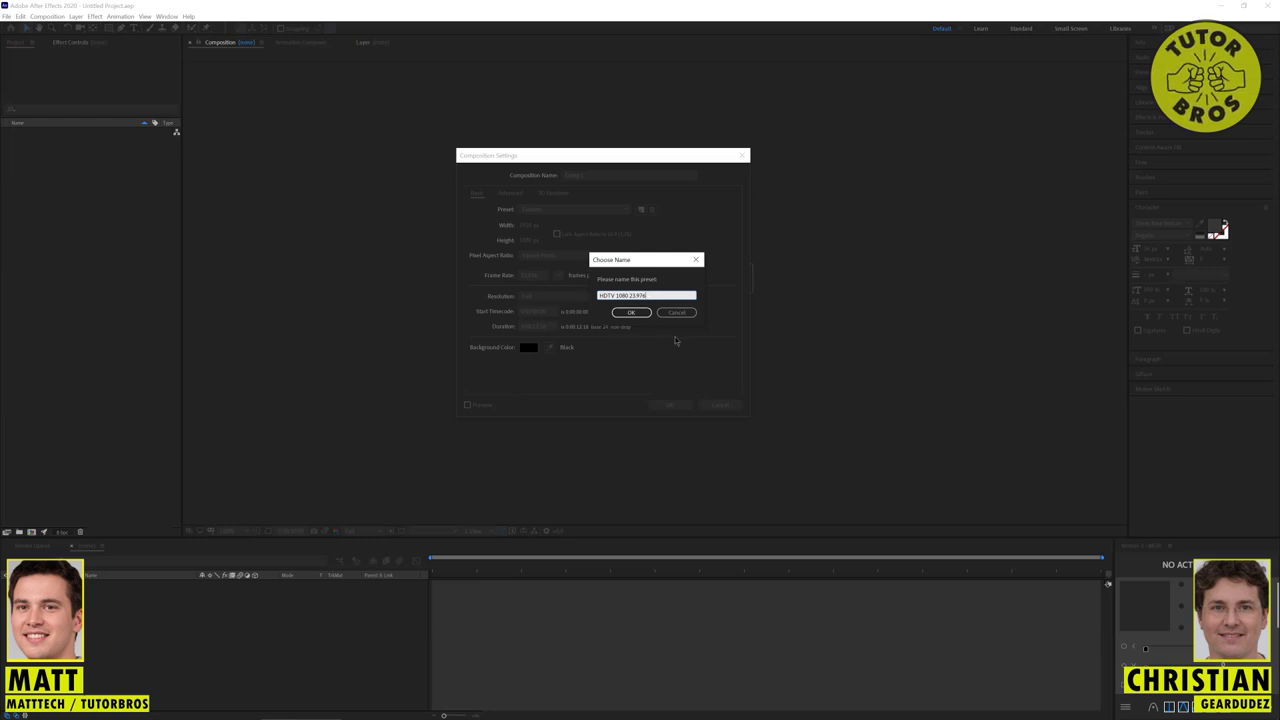
Step: Confirm the HDTV 1080 23.976 preset and verify it is selected in the preset list
{"action": "left_click", "coordinate": [631, 313]}
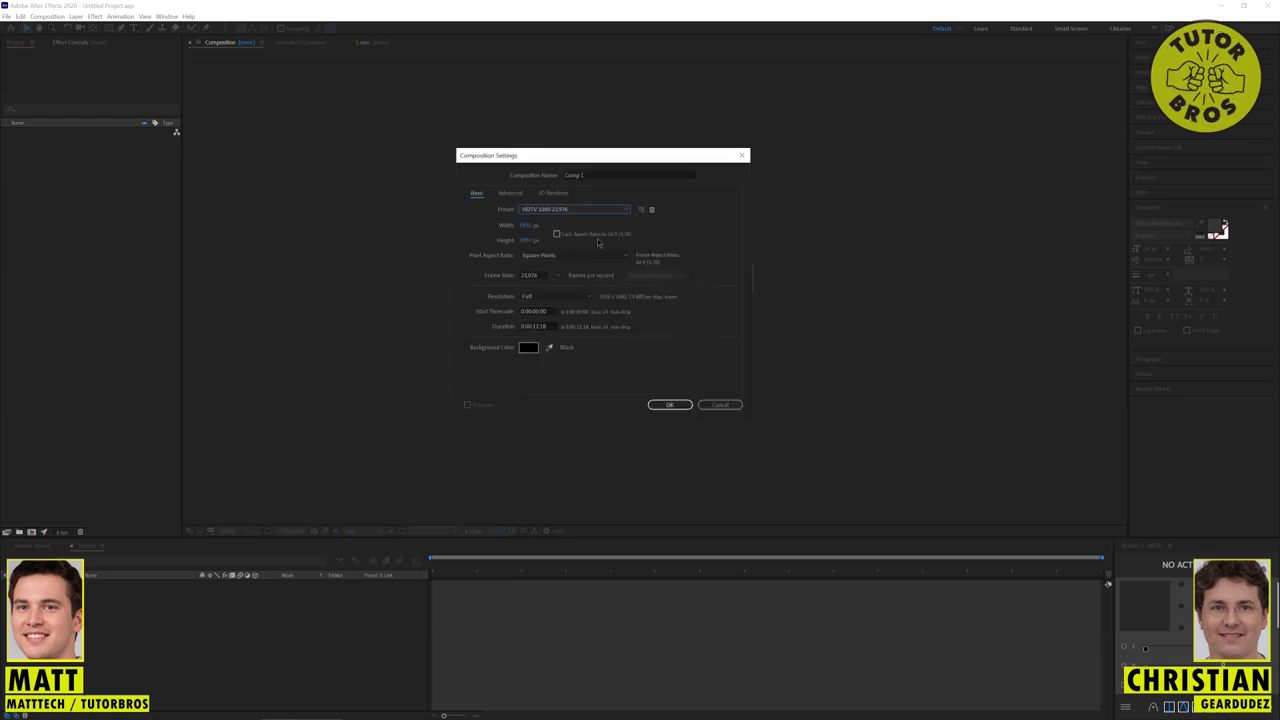
{"action": "left_click", "coordinate": [572, 210]}
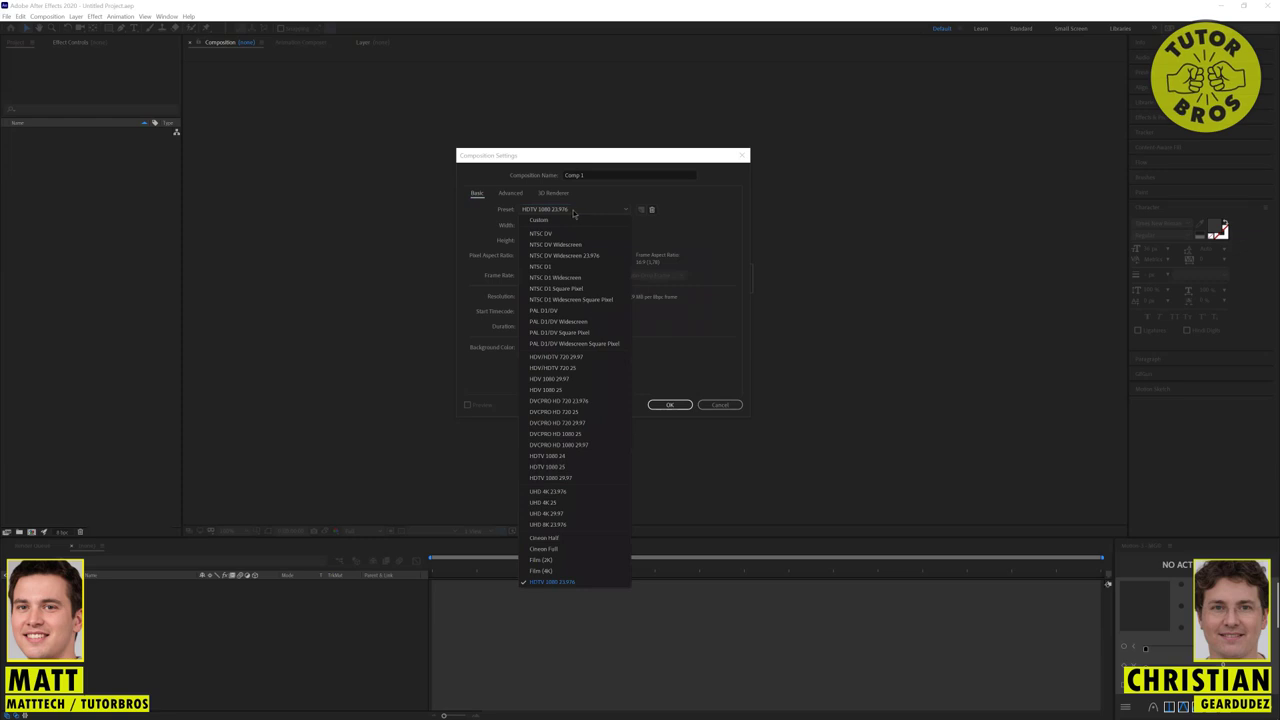
{"action": "left_click", "coordinate": [577, 211]}
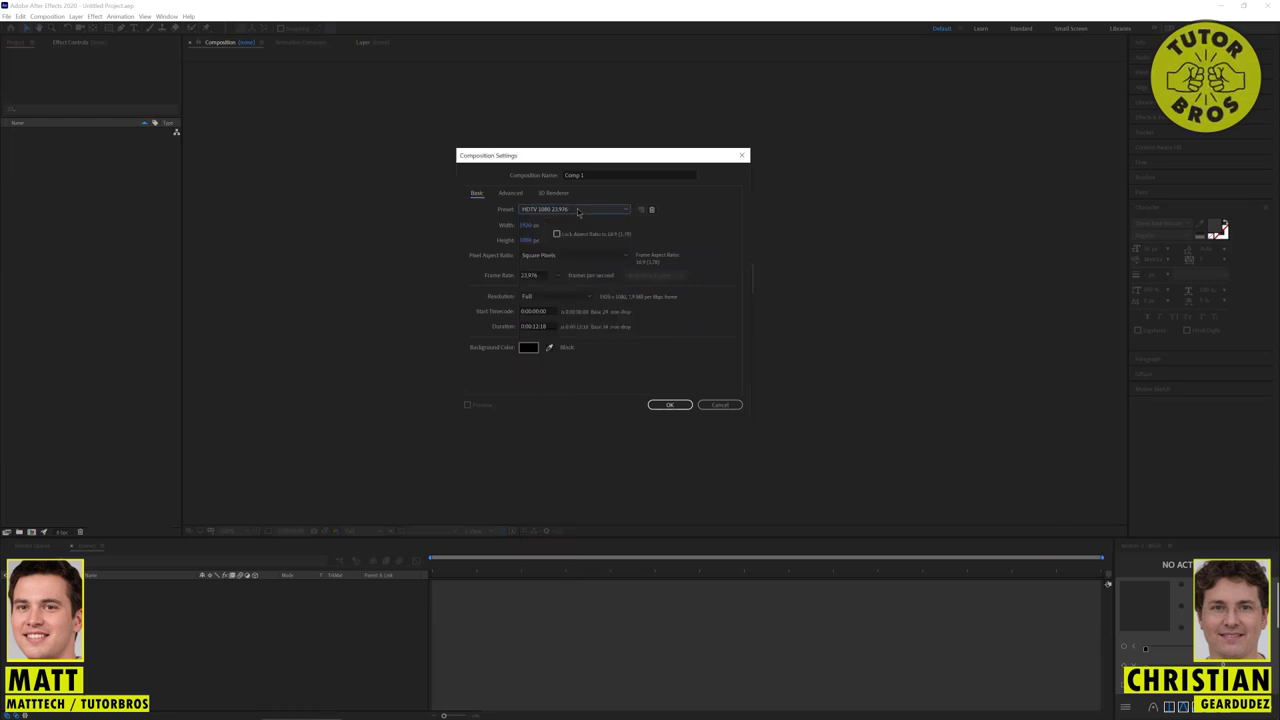
{"action": "left_click", "coordinate": [578, 210]}
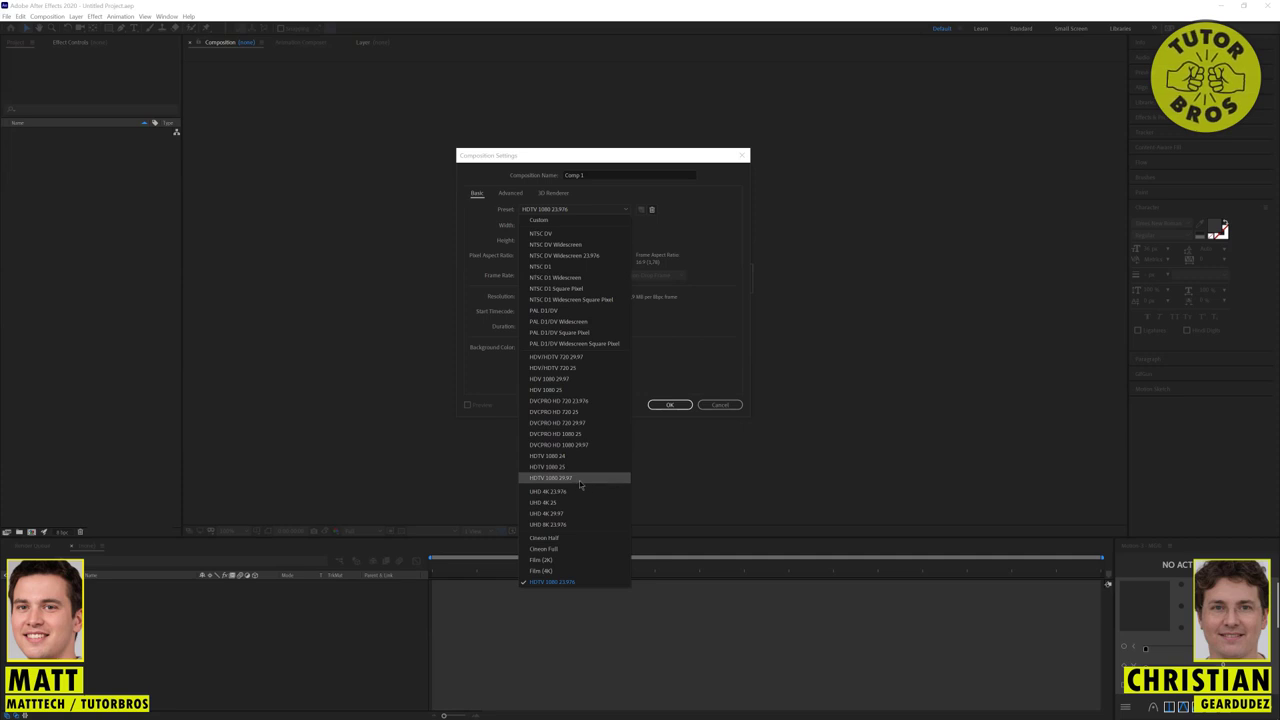
{"action": "left_click", "coordinate": [593, 583]}
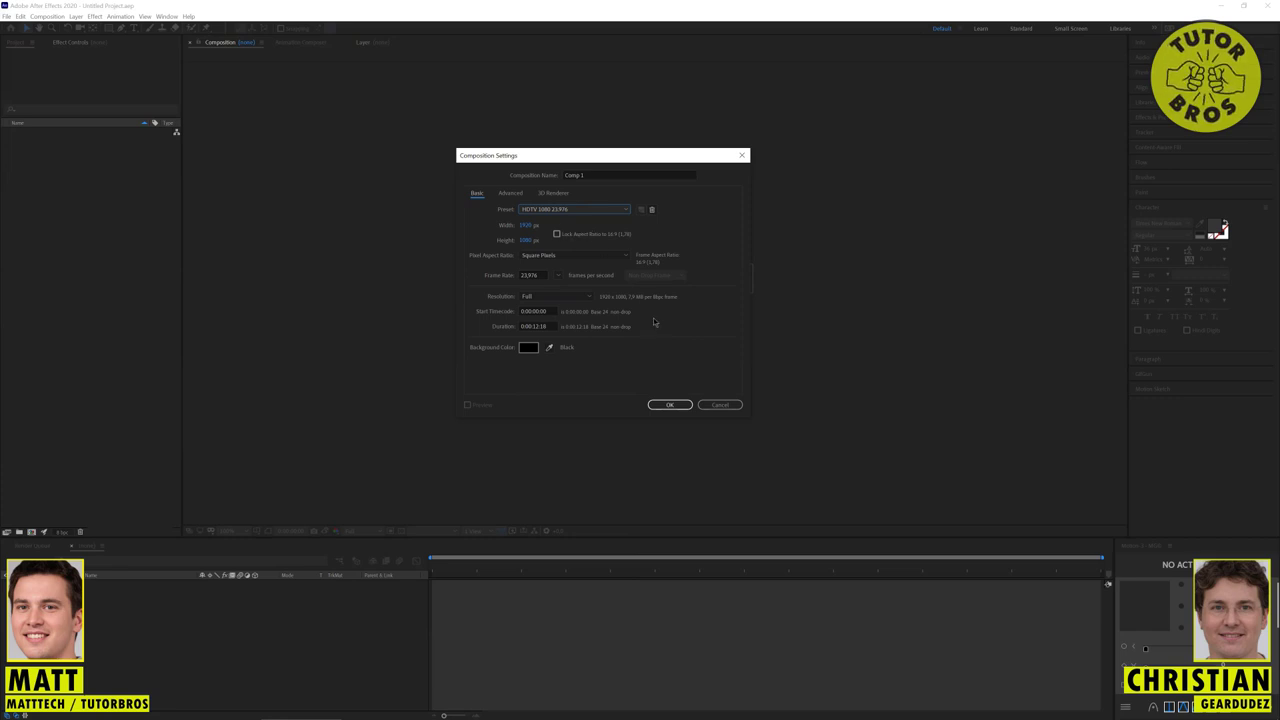
{"action": "left_click", "coordinate": [583, 212]}
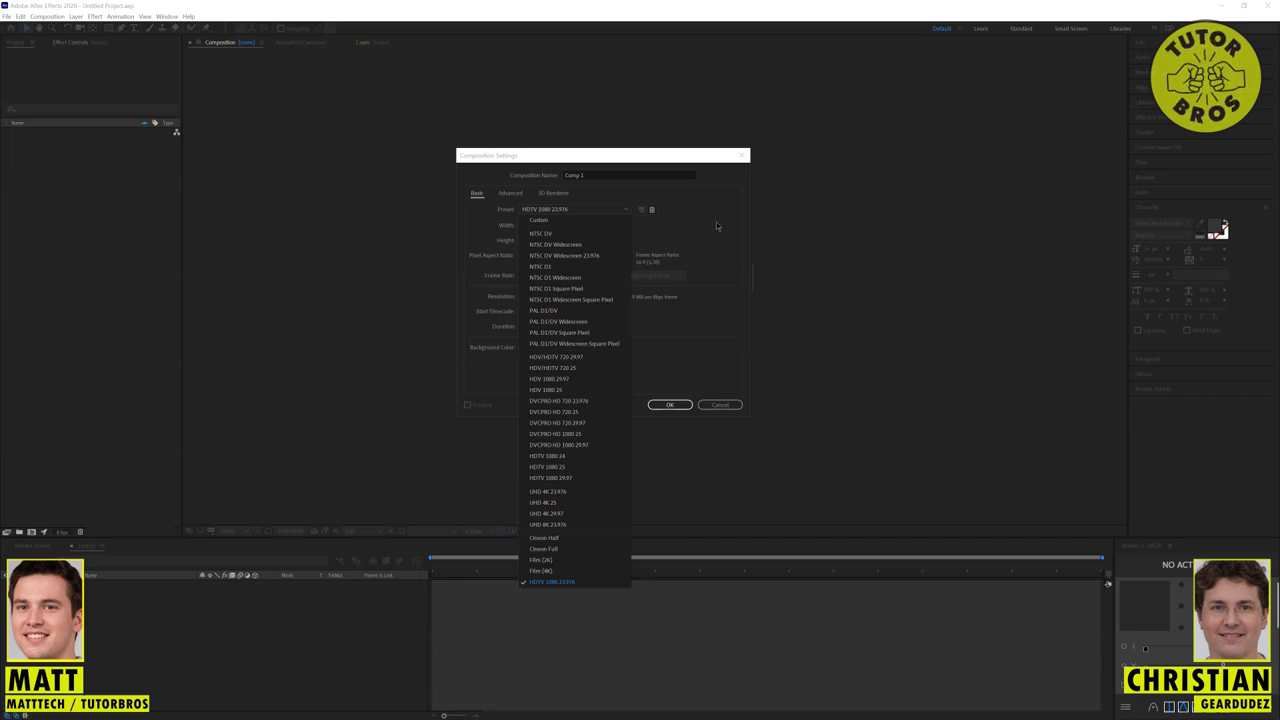
{"action": "left_click", "coordinate": [720, 227]}
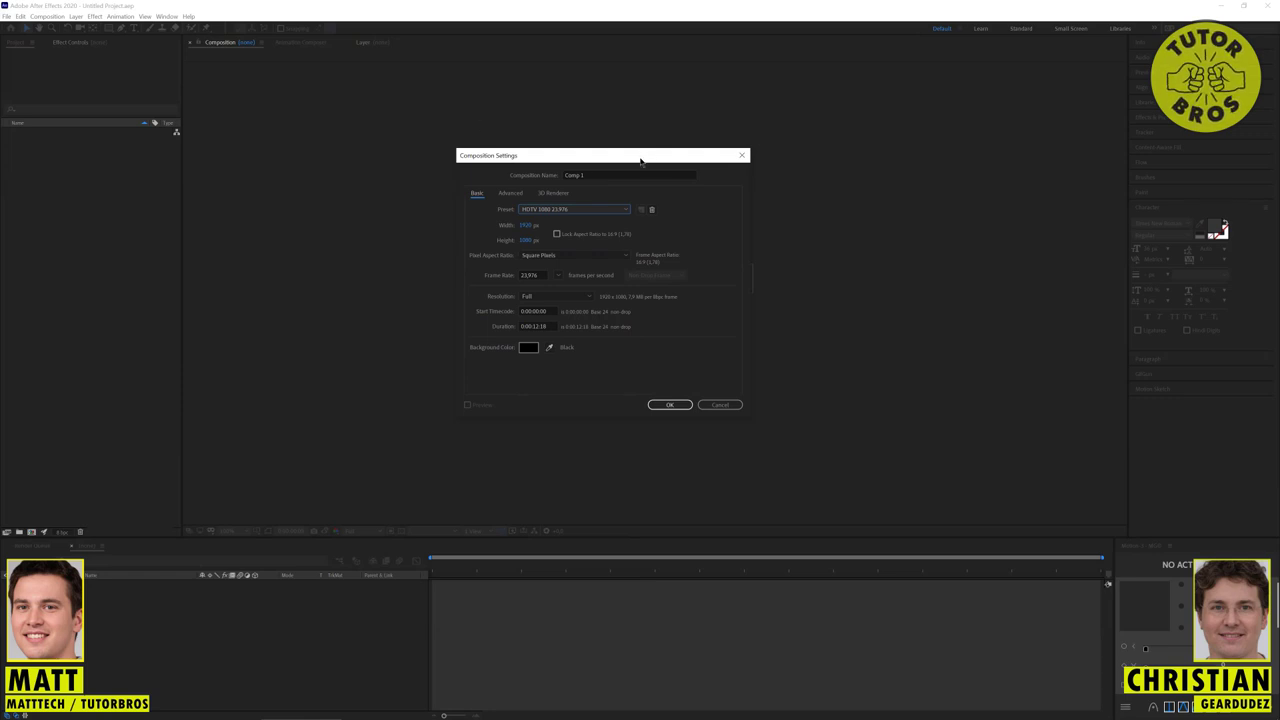
Step: Rename Comp 1 to a Tutor Bros Logo Animation title with both creators' names and Version 1
{"action": "left_click_drag", "start_coordinate": [641, 161], "coordinate": [618, 187]}
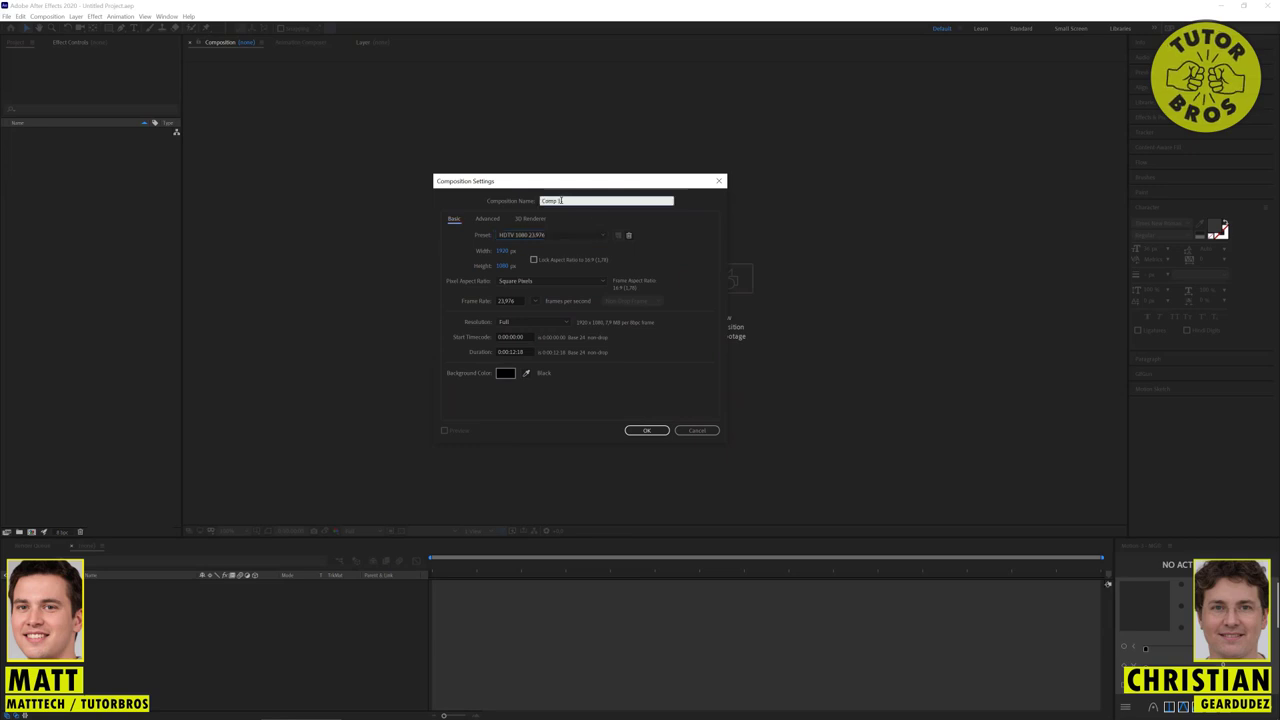
{"action": "left_click_drag", "start_coordinate": [583, 202], "coordinate": [531, 202]}
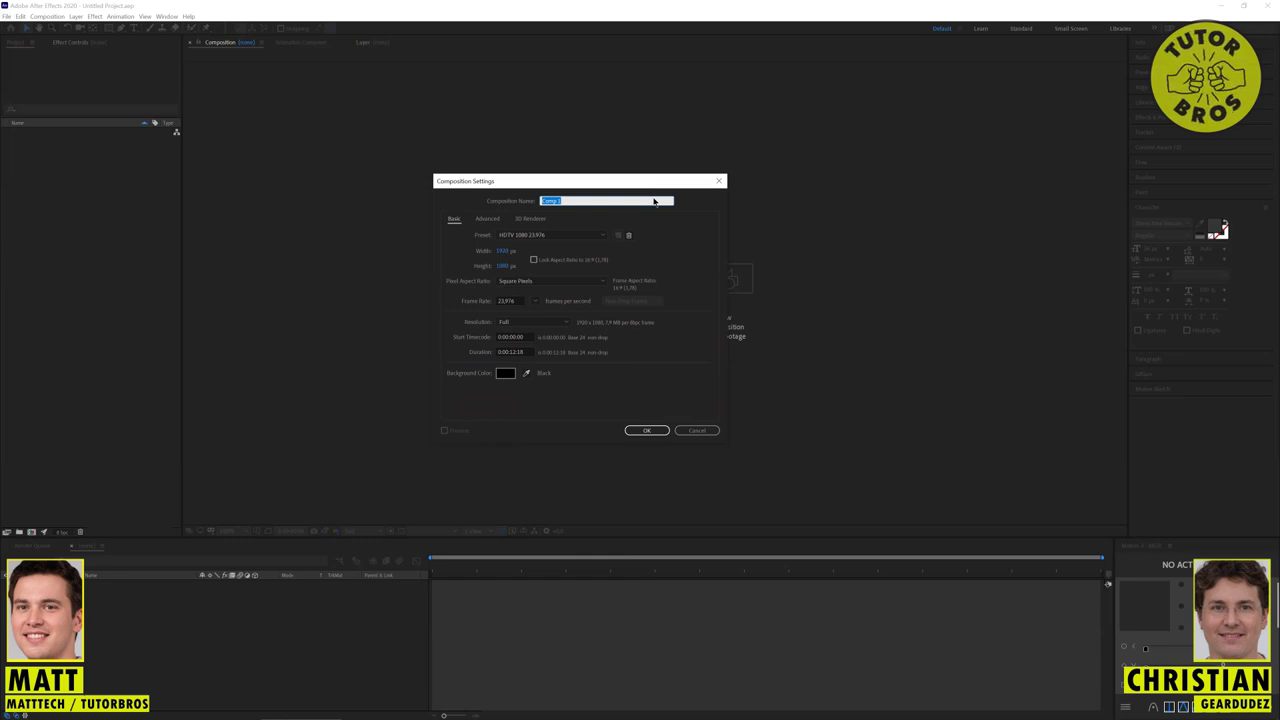
{"action": "type", "text": "T"}
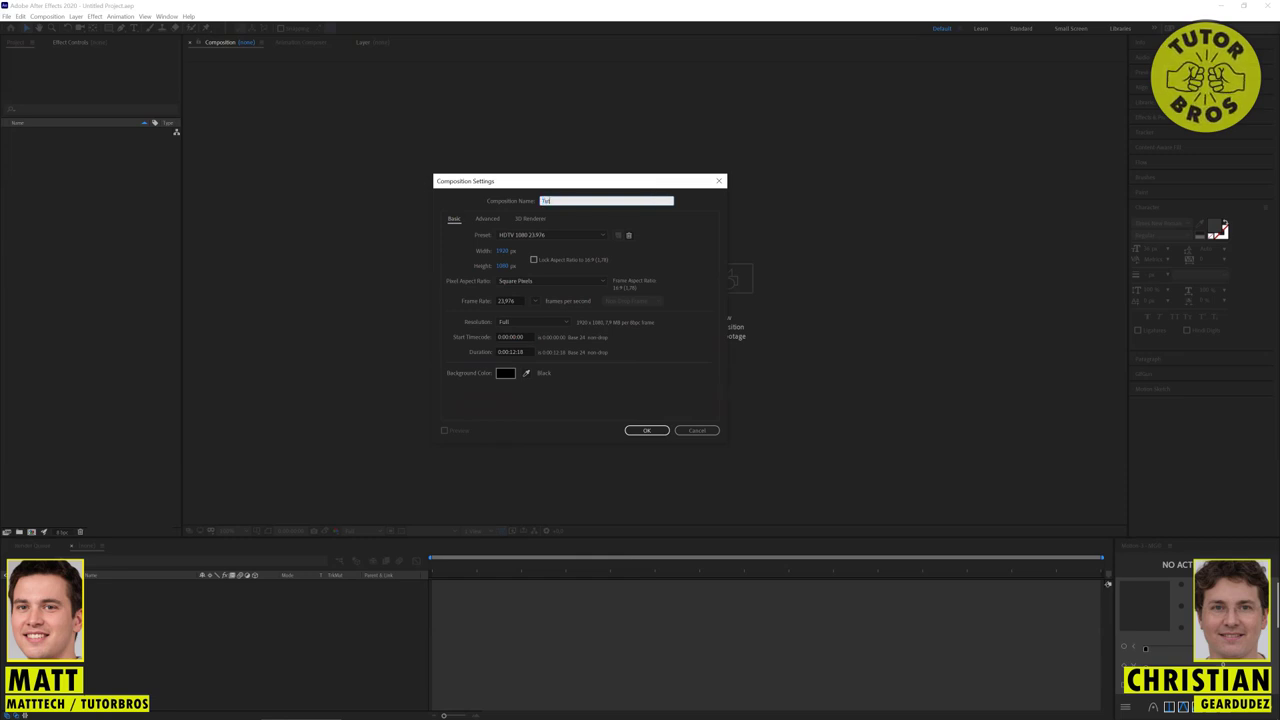
{"action": "type", "text": "utor"}
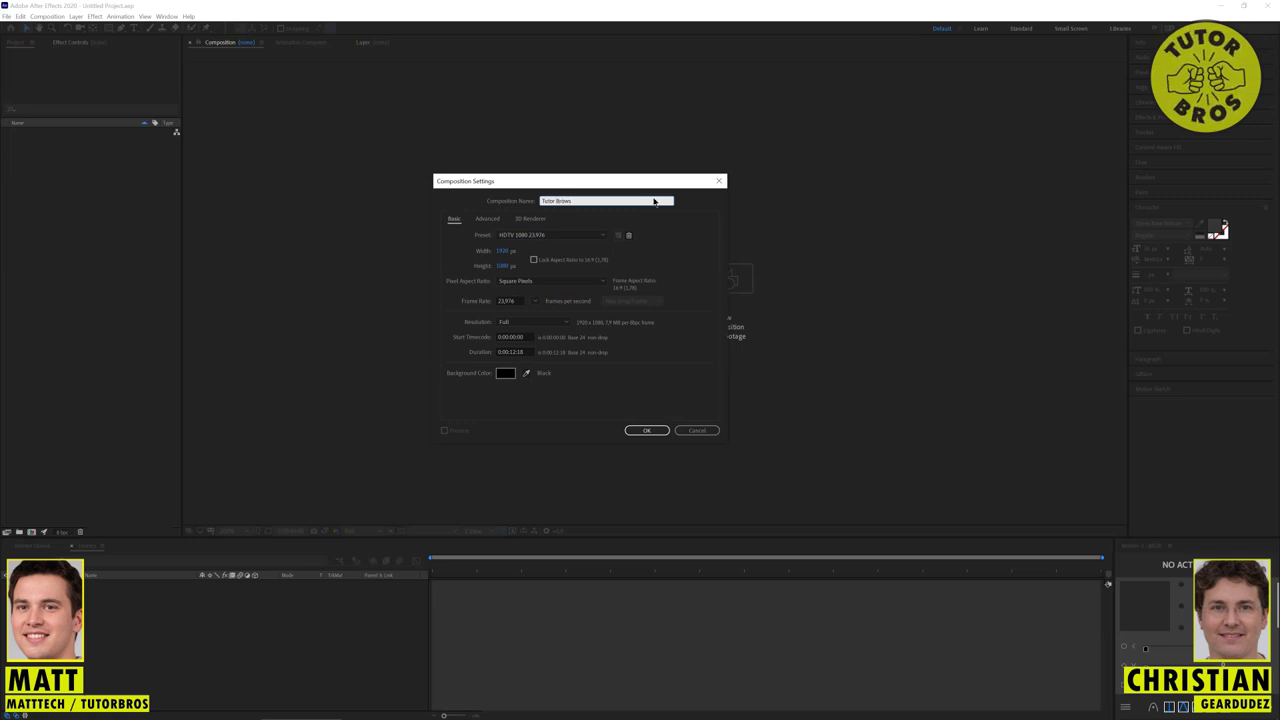
{"action": "type", "text": " Bros"}
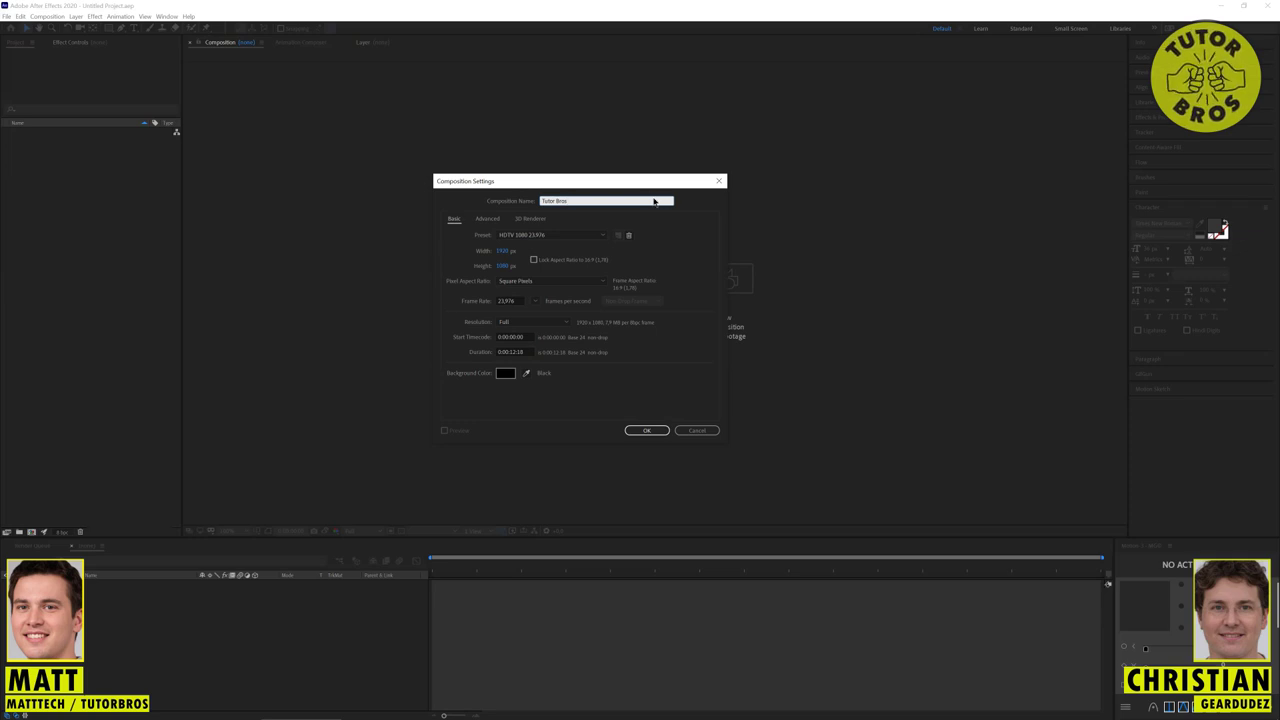
{"action": "type", "text": " A"}
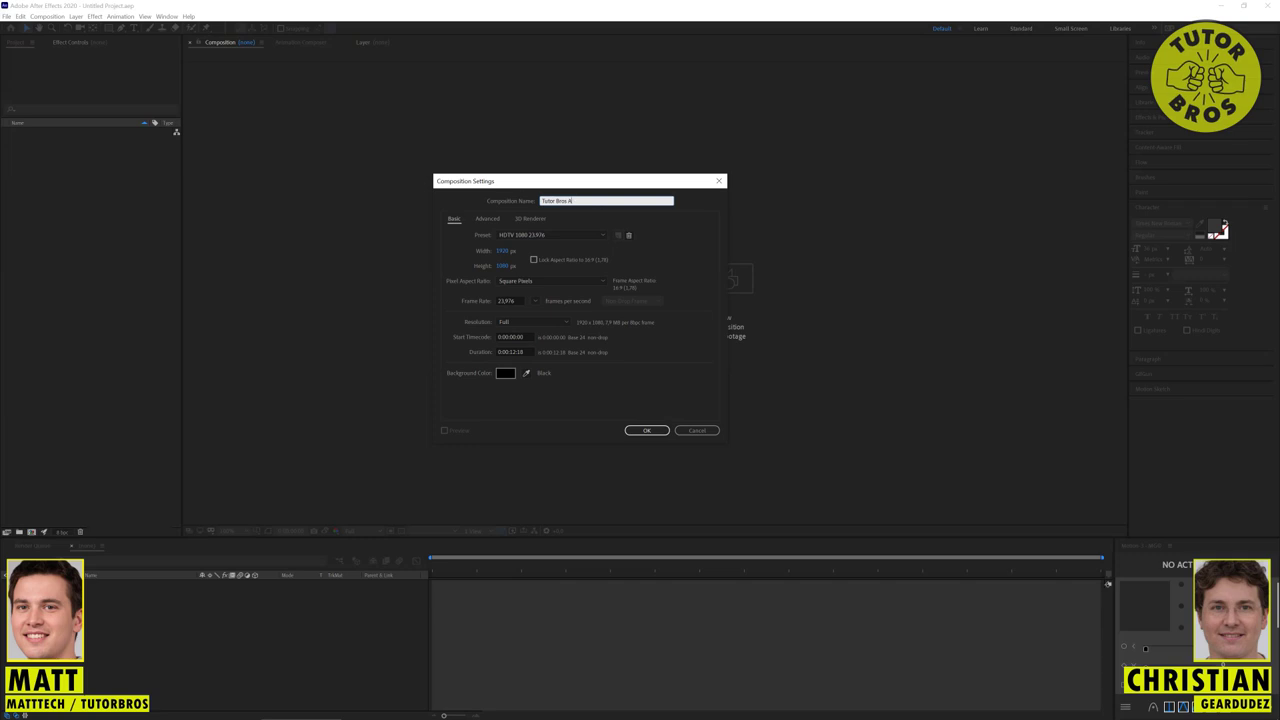
{"action": "type", "text": "nLogo"}
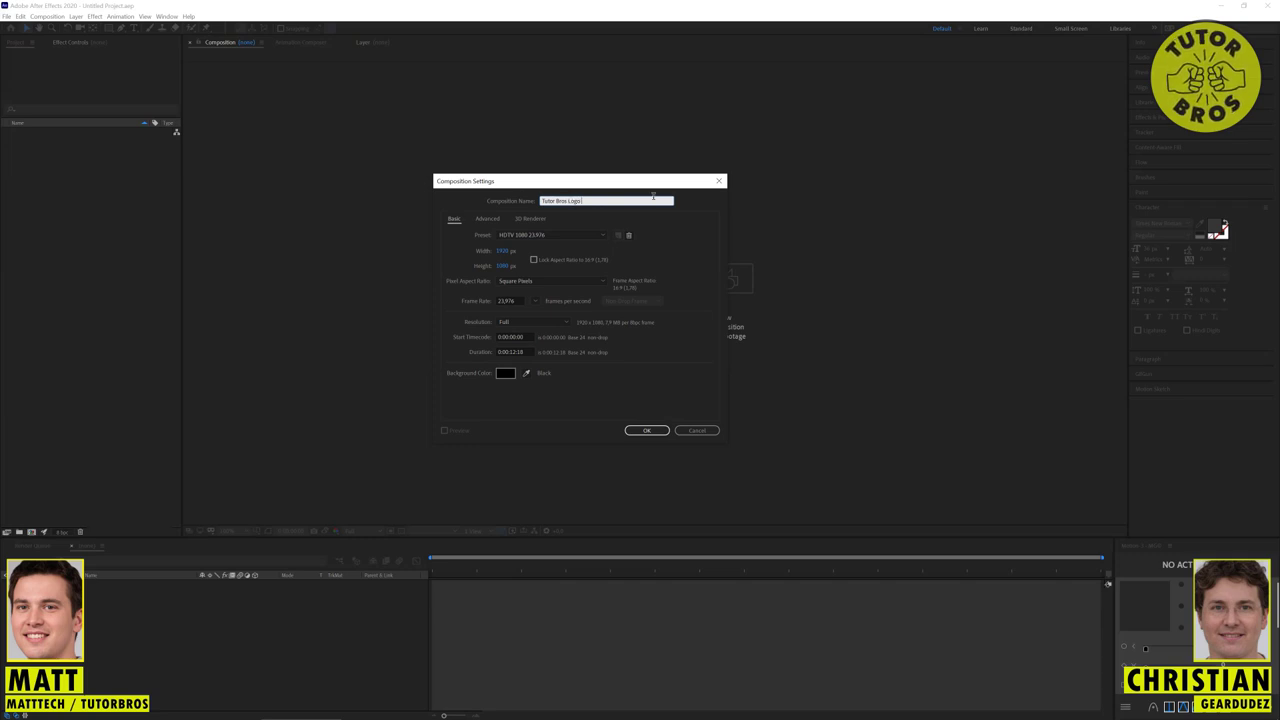
{"action": "type", "text": " Animation"}
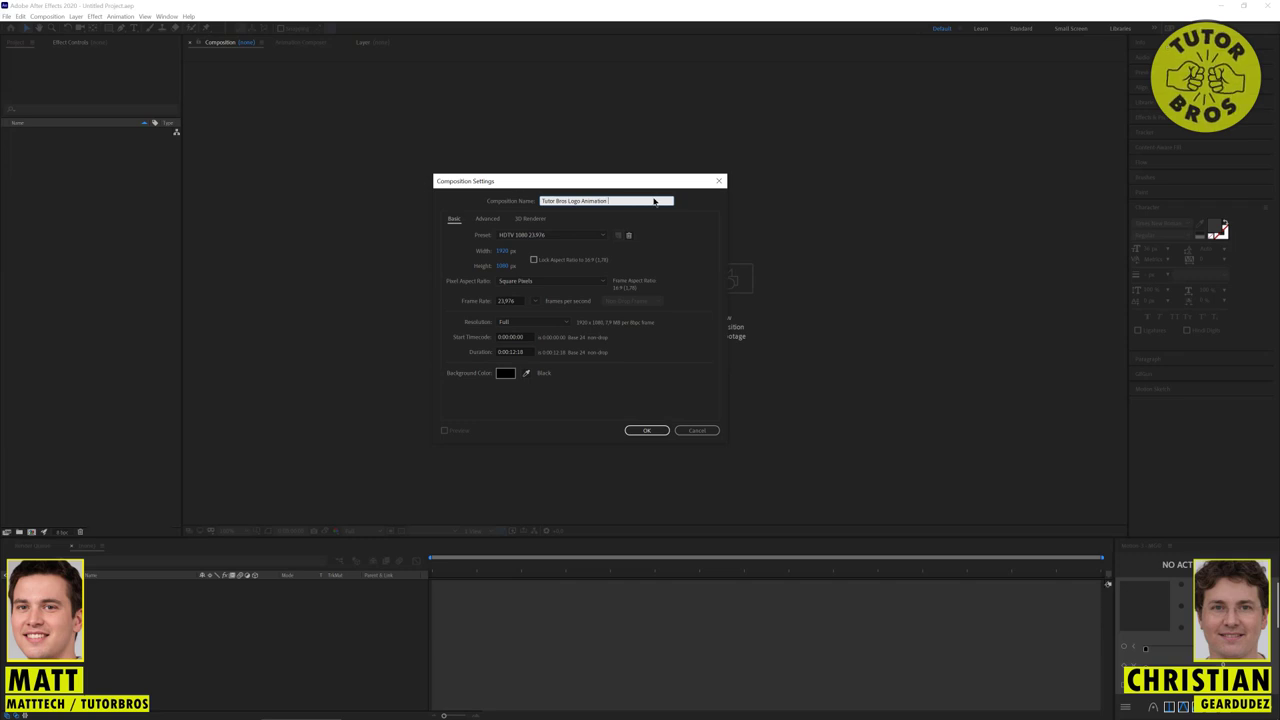
{"action": "type", "text": " Matt Chri"}
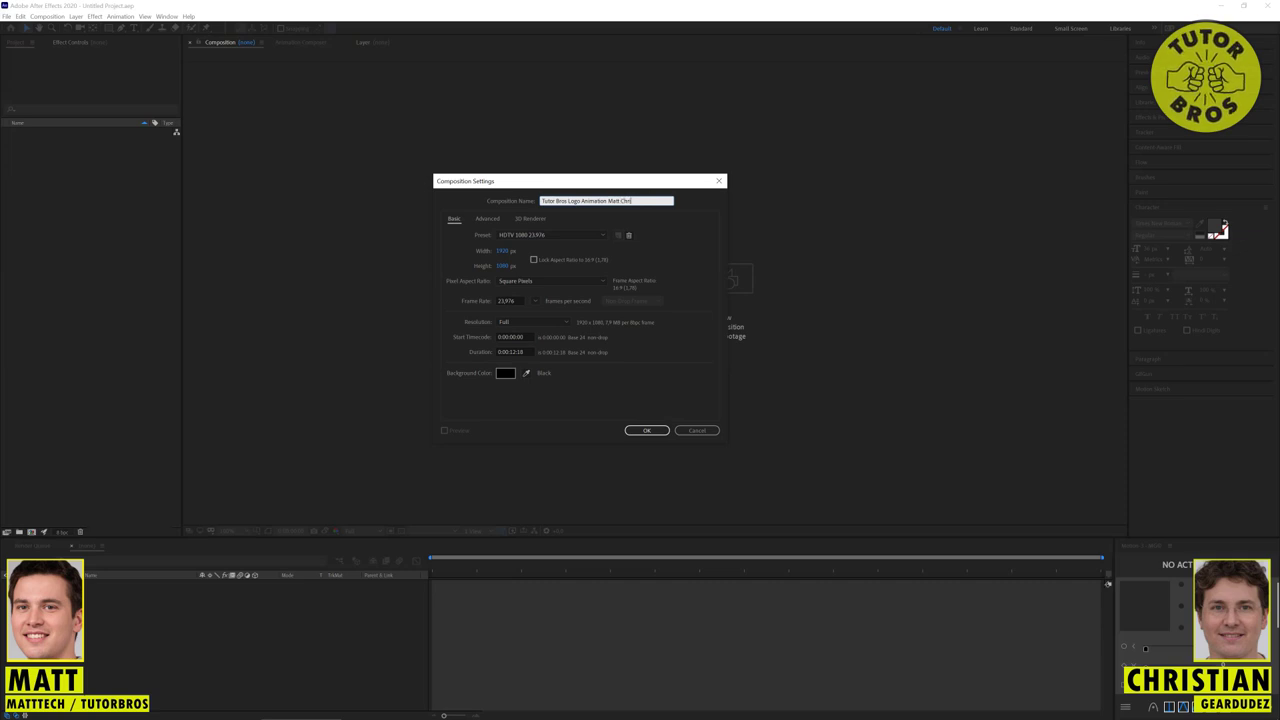
{"action": "type", "text": "stian V"}
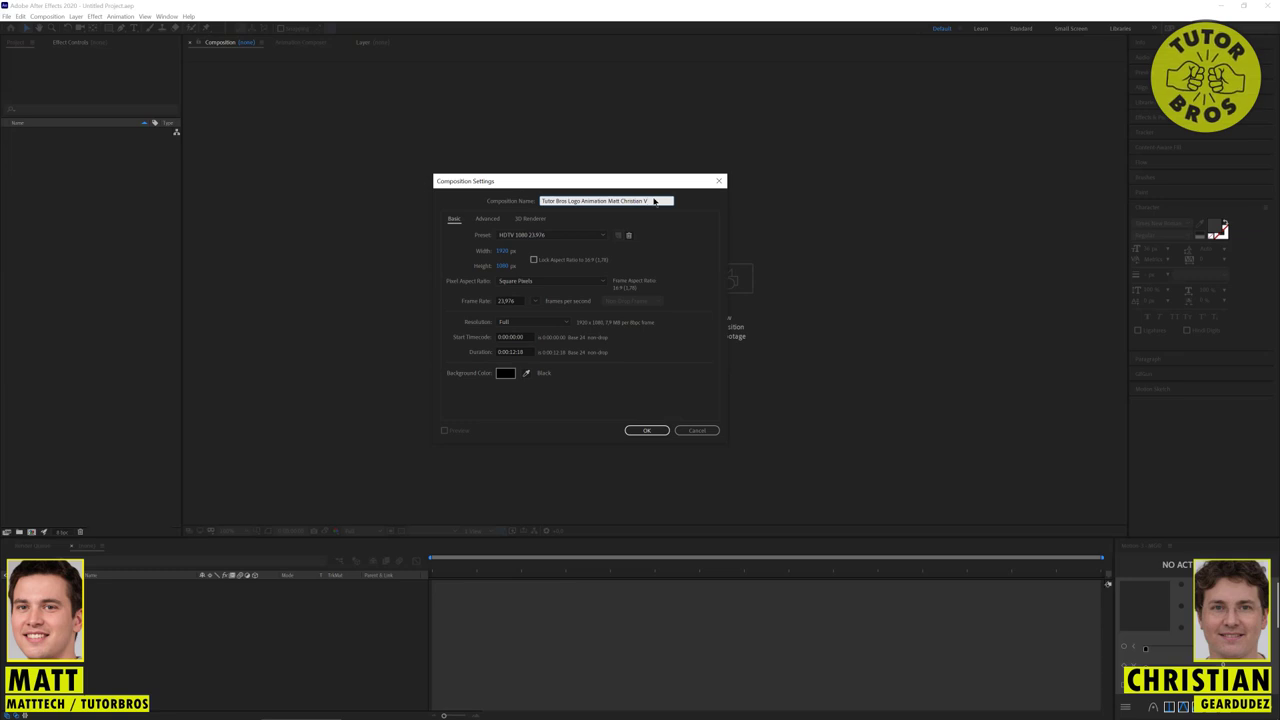
{"action": "type", "text": "ersion"}
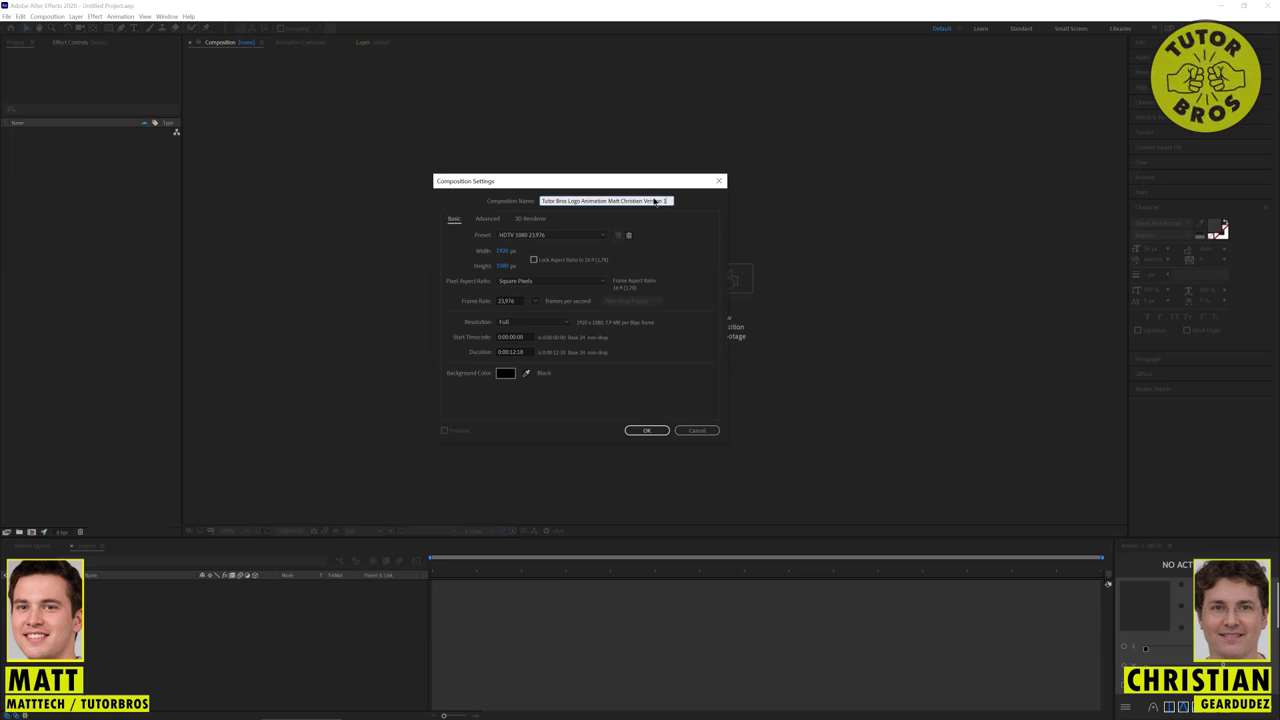
{"action": "type", "text": " 1"}
{"action": "left_click", "coordinate": [687, 238]}
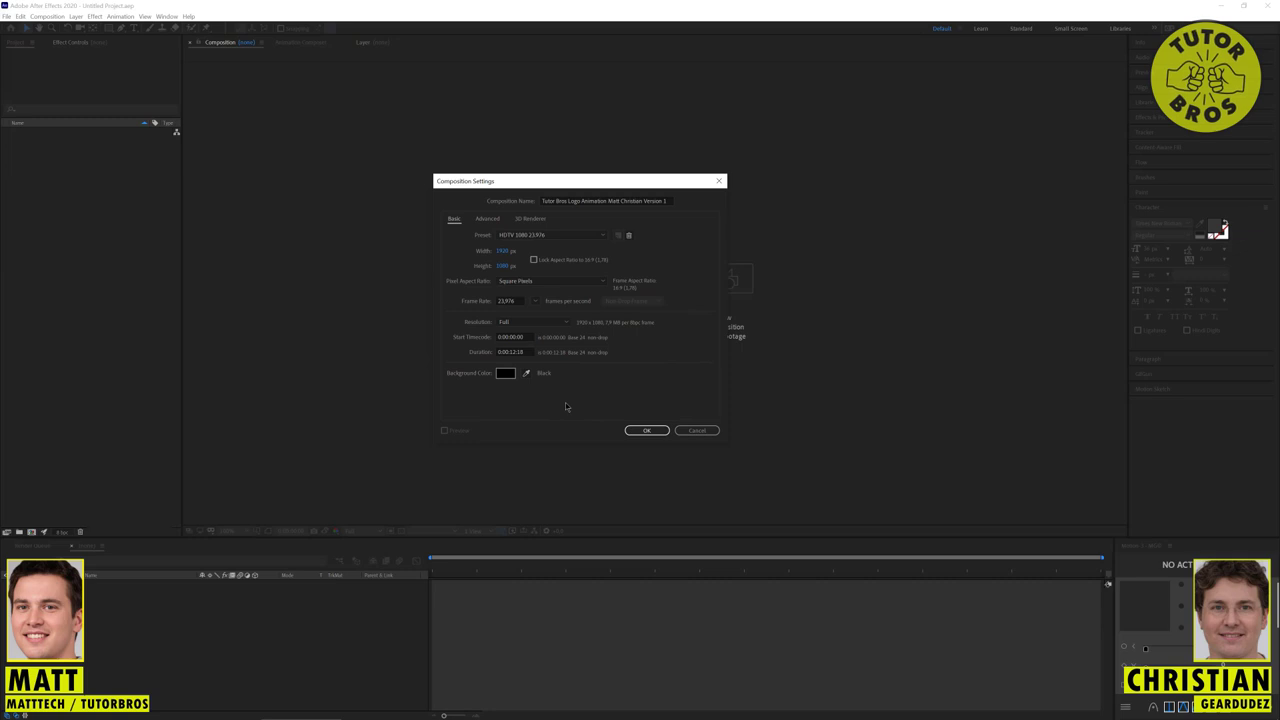
{"action": "left_click", "coordinate": [568, 322]}
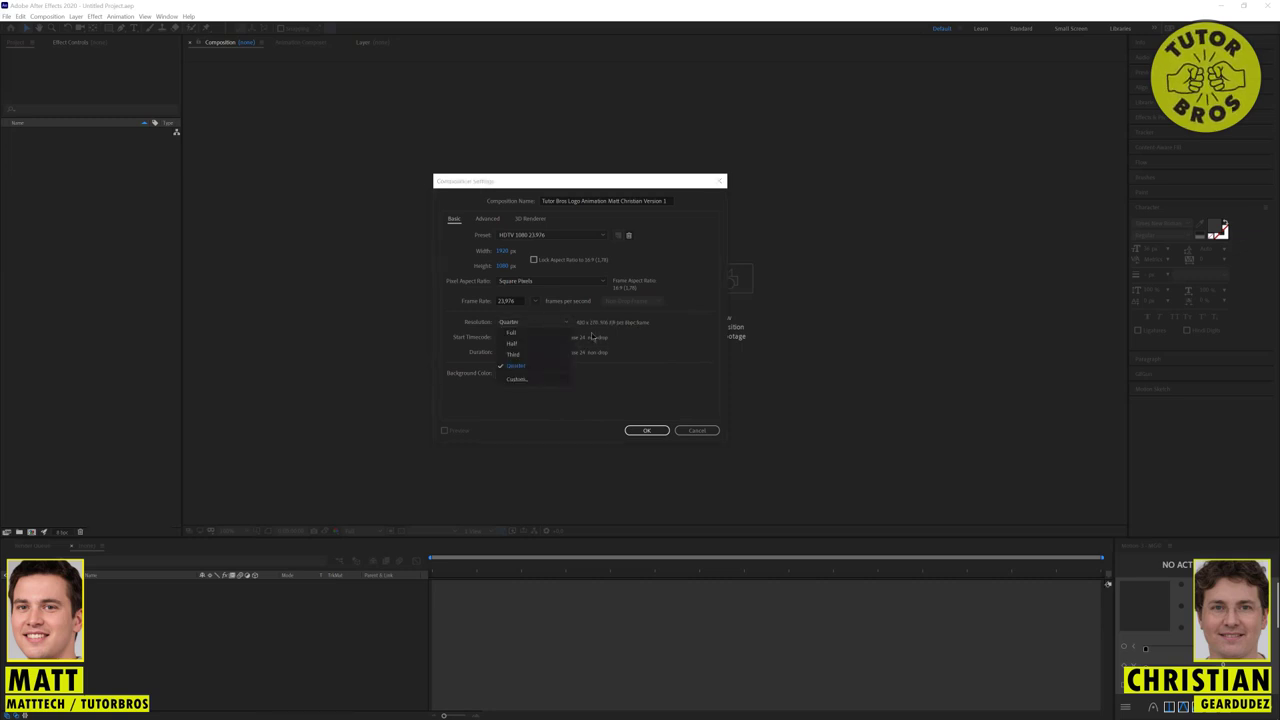
{"action": "left_click", "coordinate": [604, 336]}
{"action": "left_click", "coordinate": [564, 322]}
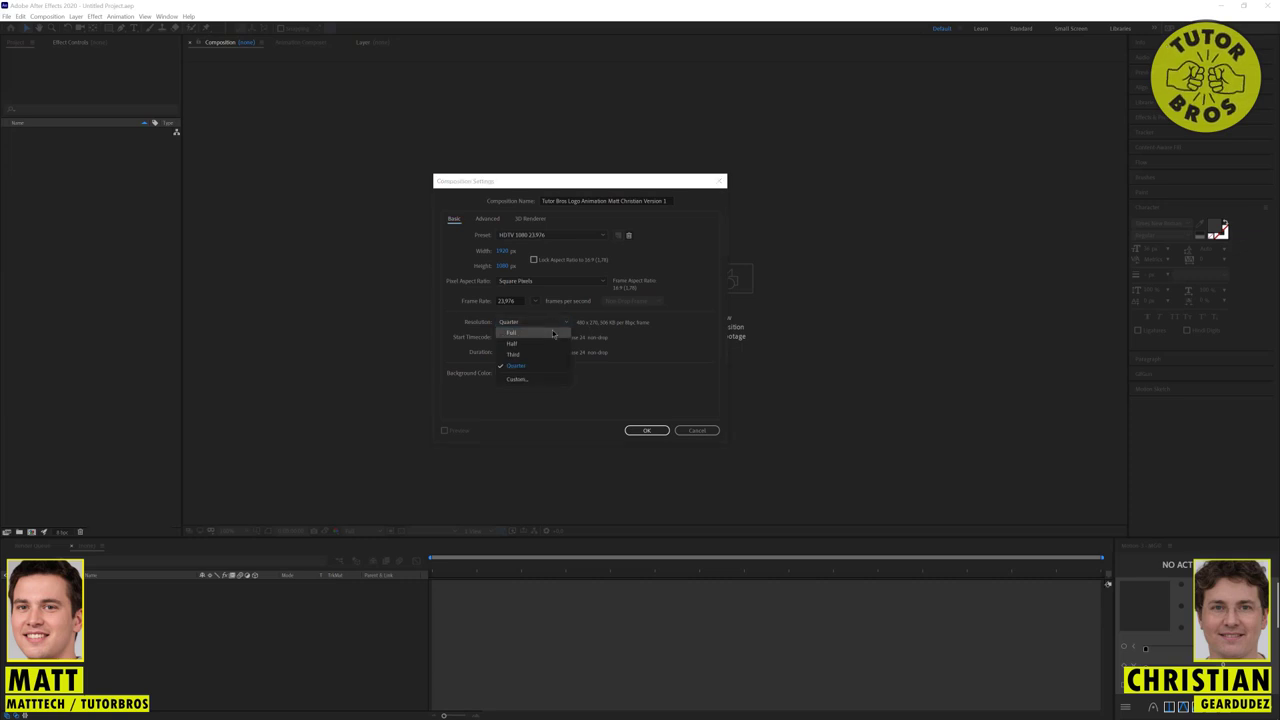
{"action": "left_click", "coordinate": [546, 334]}
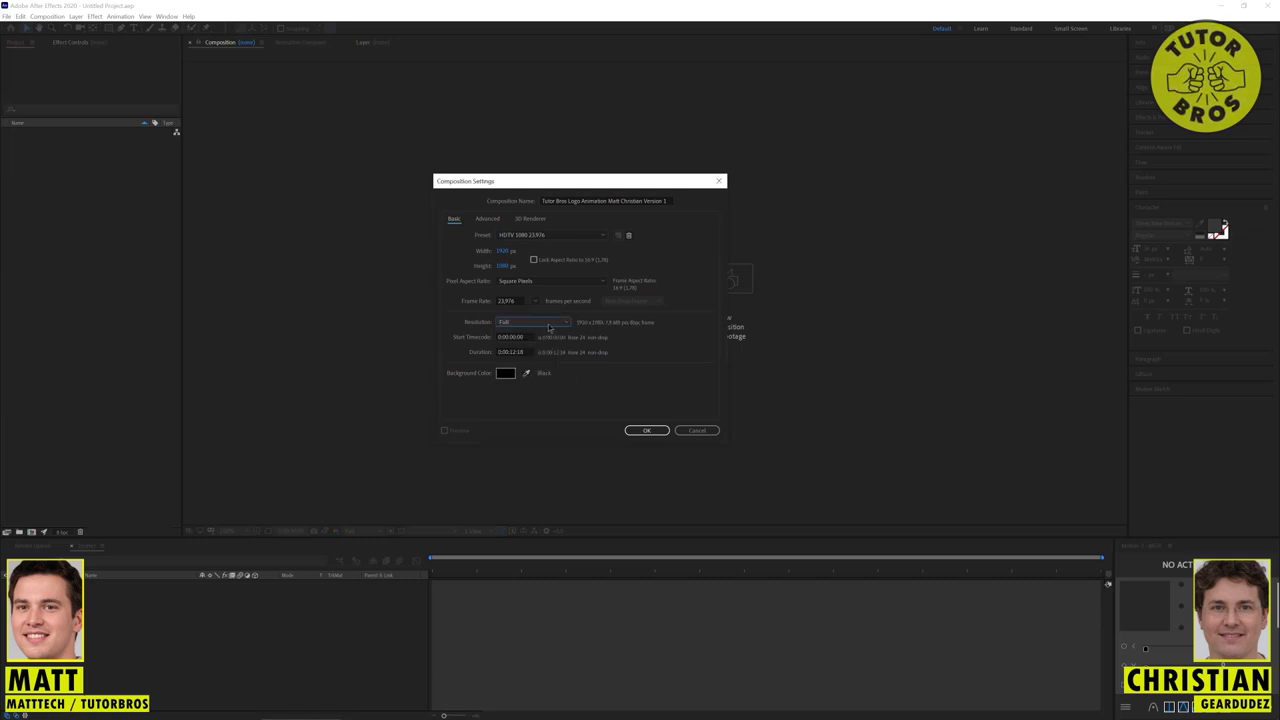
{"action": "left_click", "coordinate": [550, 324]}
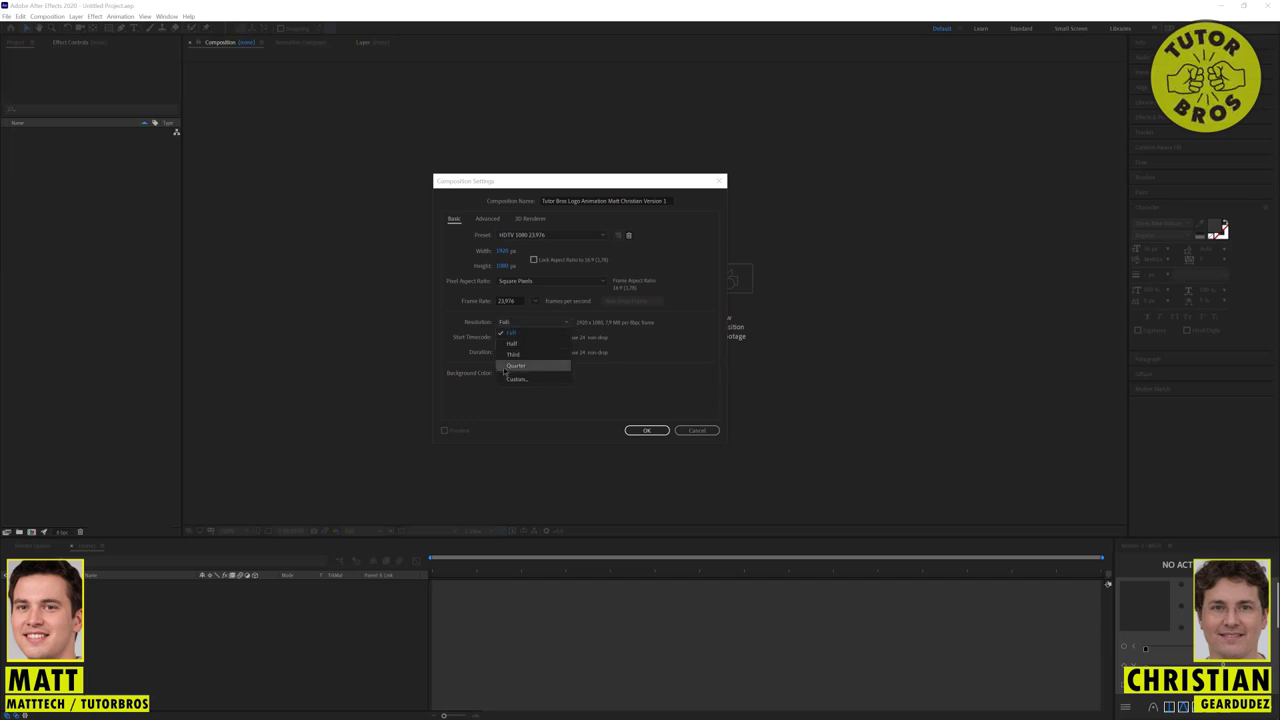
{"action": "left_click", "coordinate": [628, 343]}
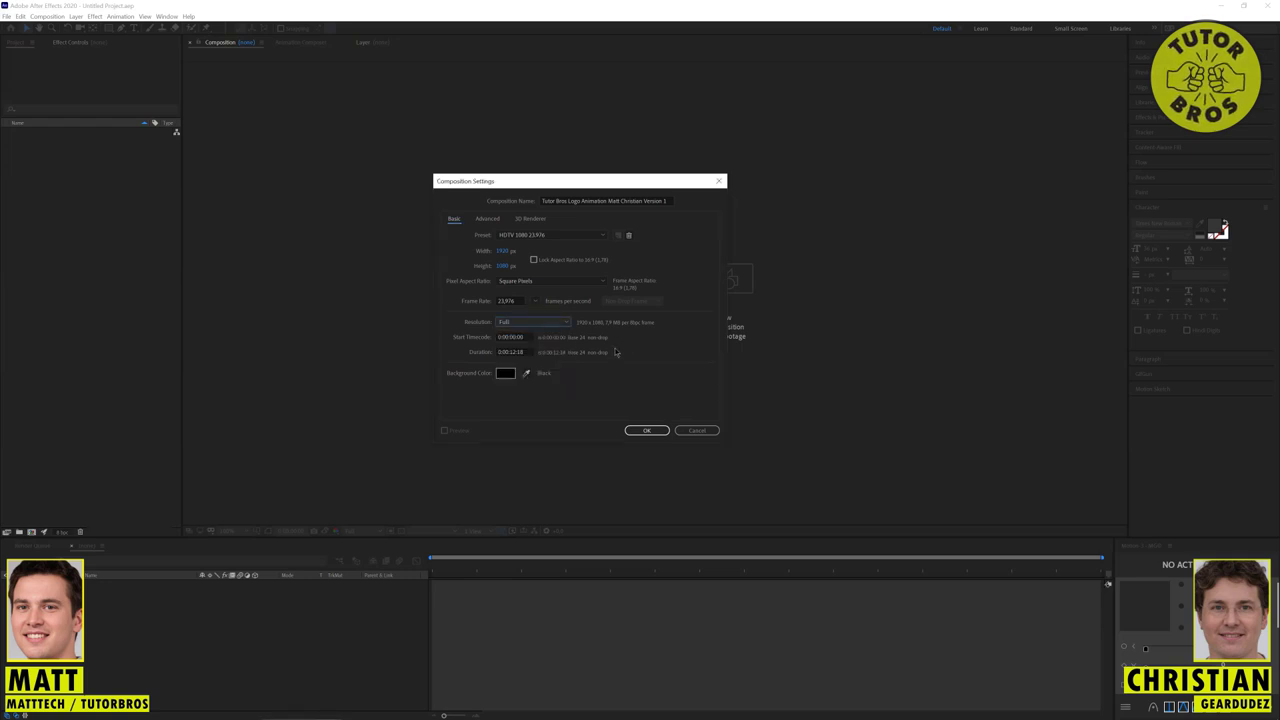
{"action": "left_click", "coordinate": [560, 323]}
{"action": "left_click", "coordinate": [620, 345]}
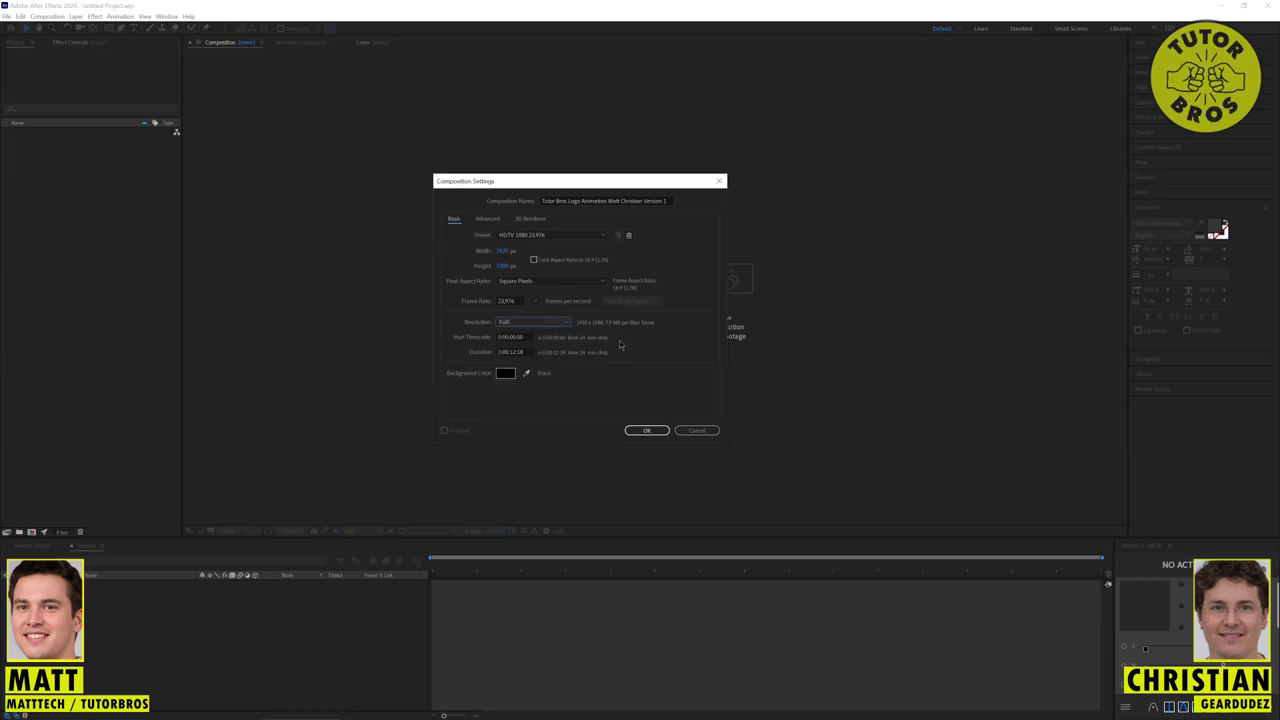
{"action": "left_click", "coordinate": [566, 323]}
{"action": "left_click", "coordinate": [567, 325]}
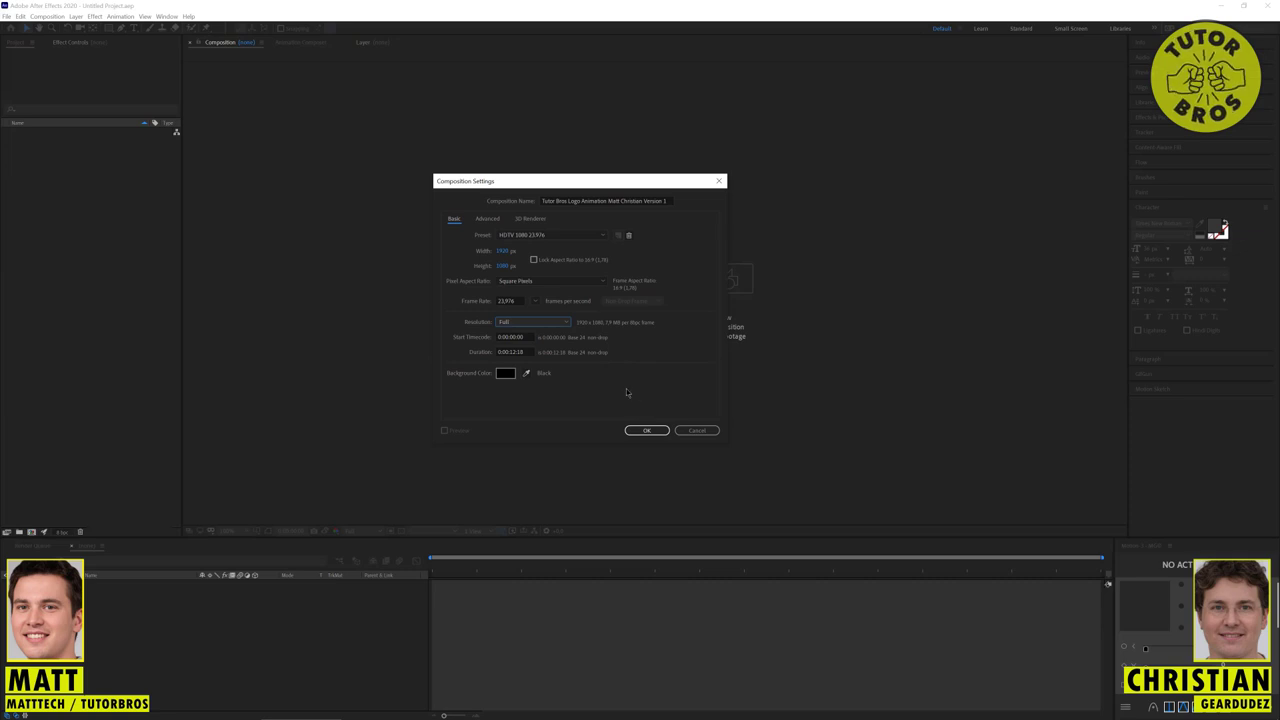
{"action": "left_click", "coordinate": [522, 337]}
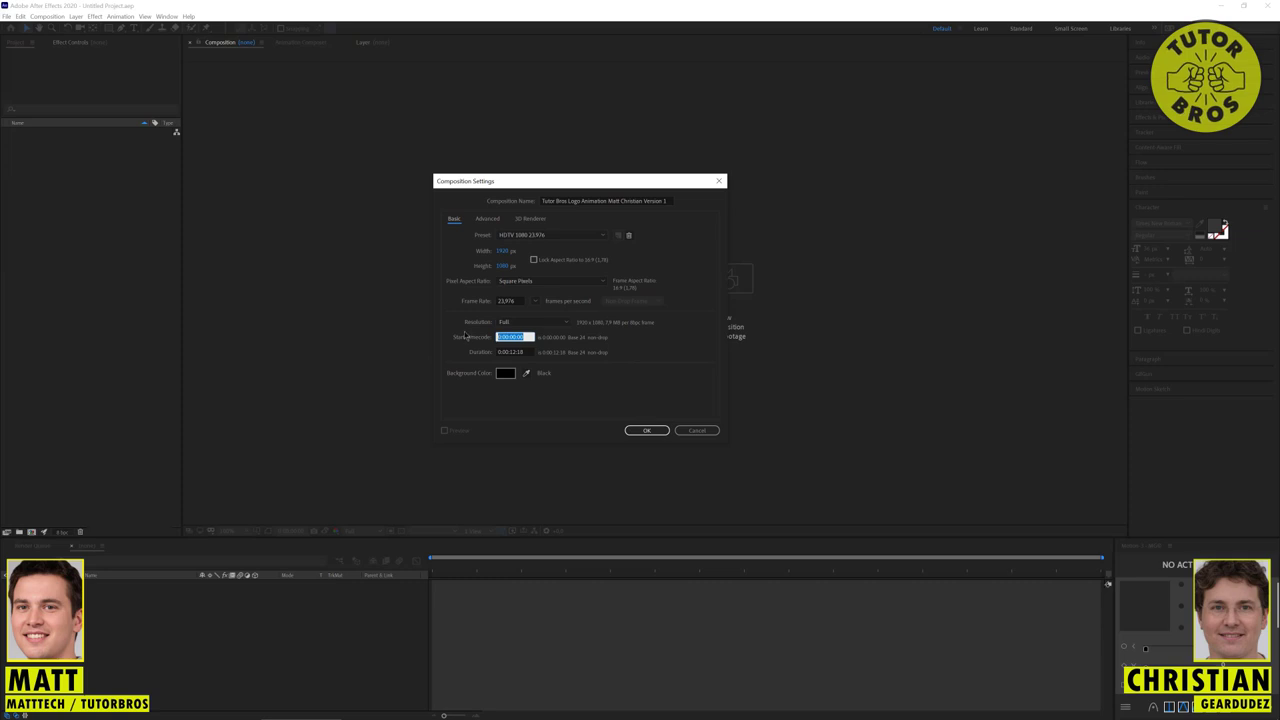
{"action": "left_click", "coordinate": [553, 386]}
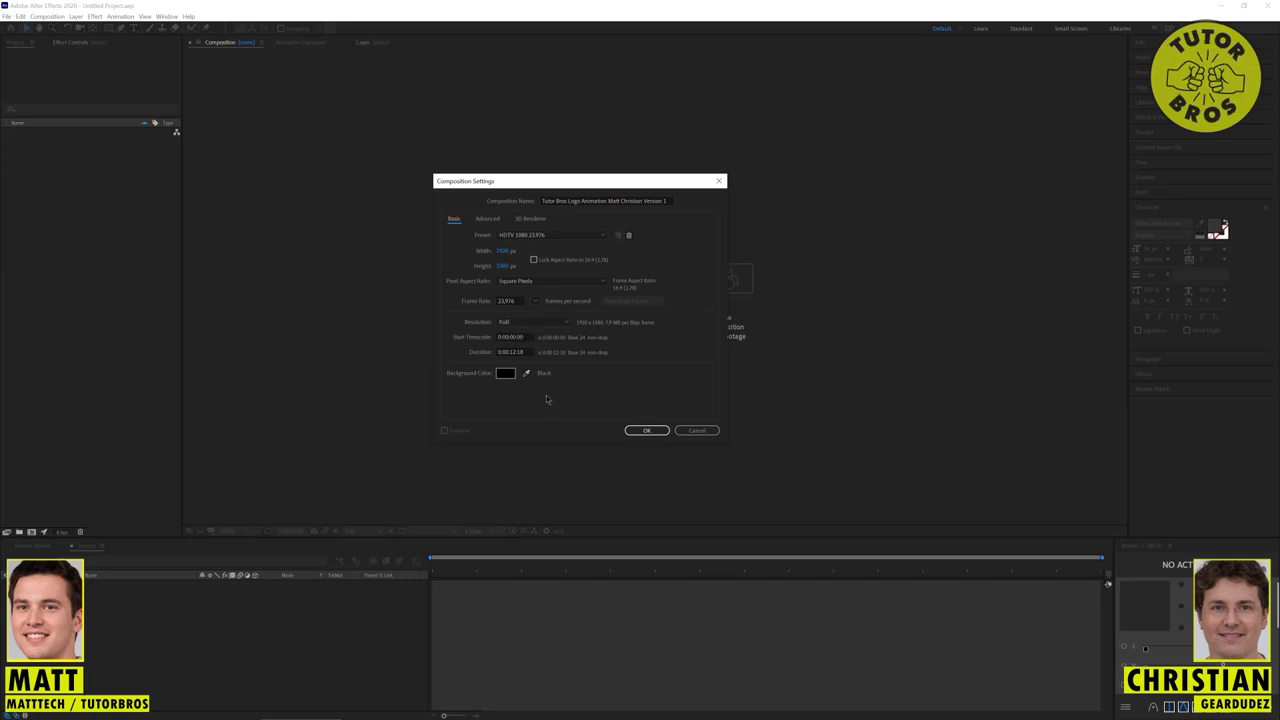
{"action": "left_click", "coordinate": [522, 337]}
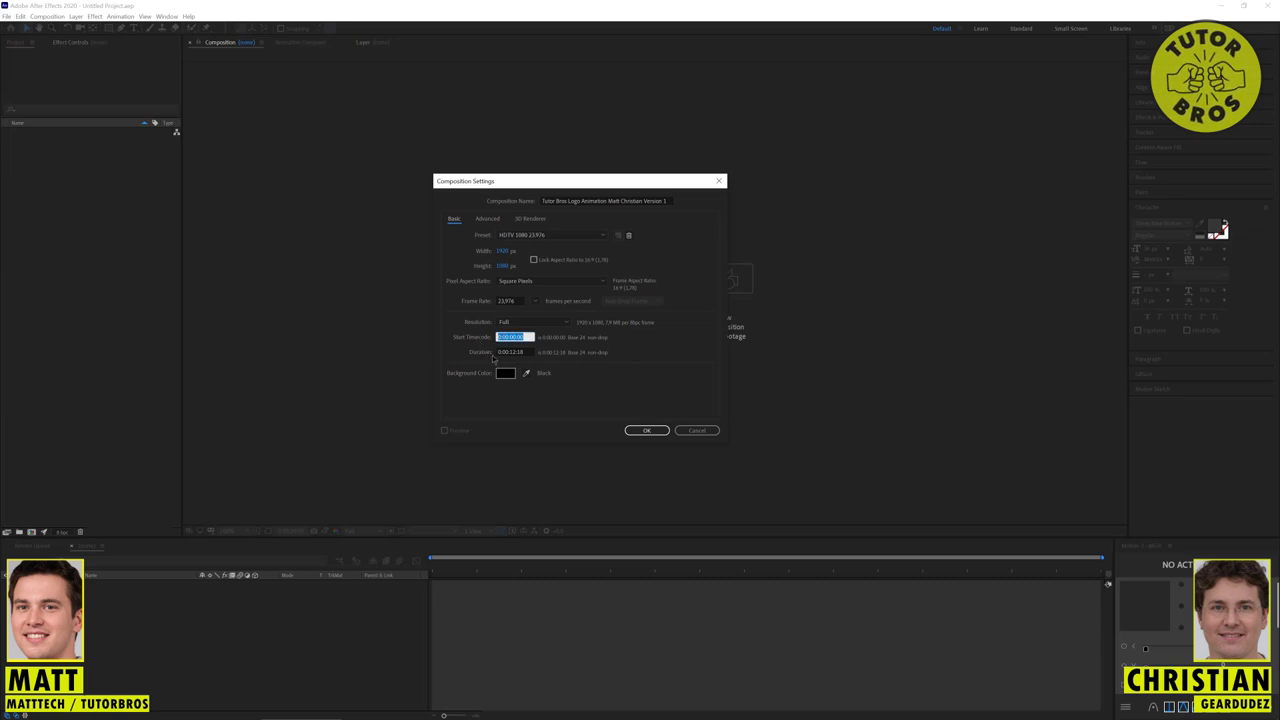
{"action": "left_click", "coordinate": [522, 407]}
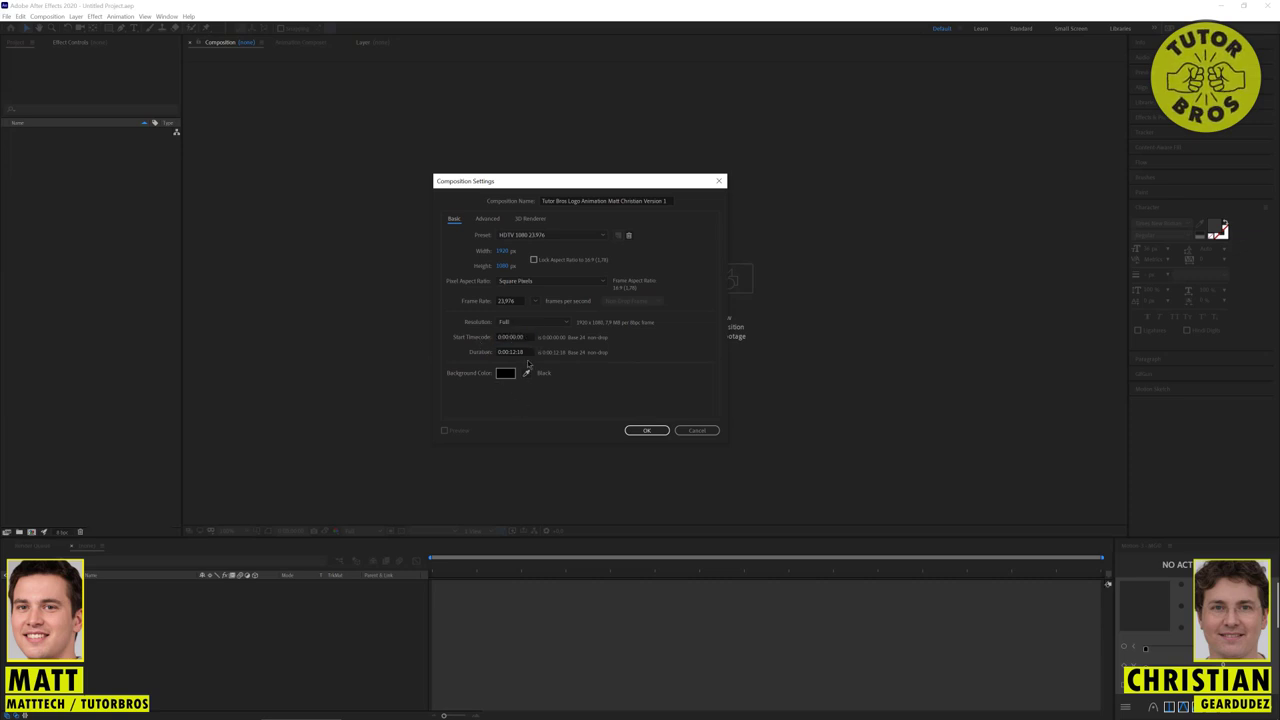
{"action": "left_click", "coordinate": [508, 337]}
{"action": "left_click", "coordinate": [525, 404]}
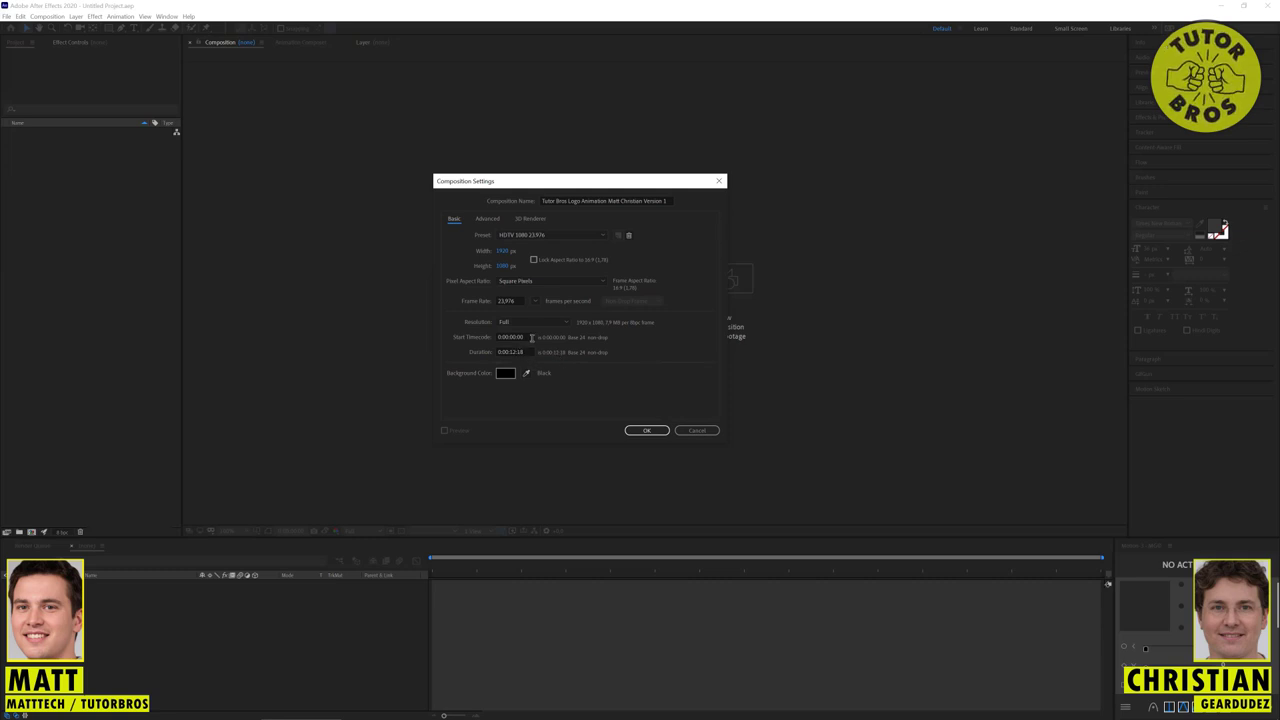
Step: Change the composition duration from 0:00:12:18 to 0:00:12:00
{"action": "double_click", "coordinate": [518, 351]}
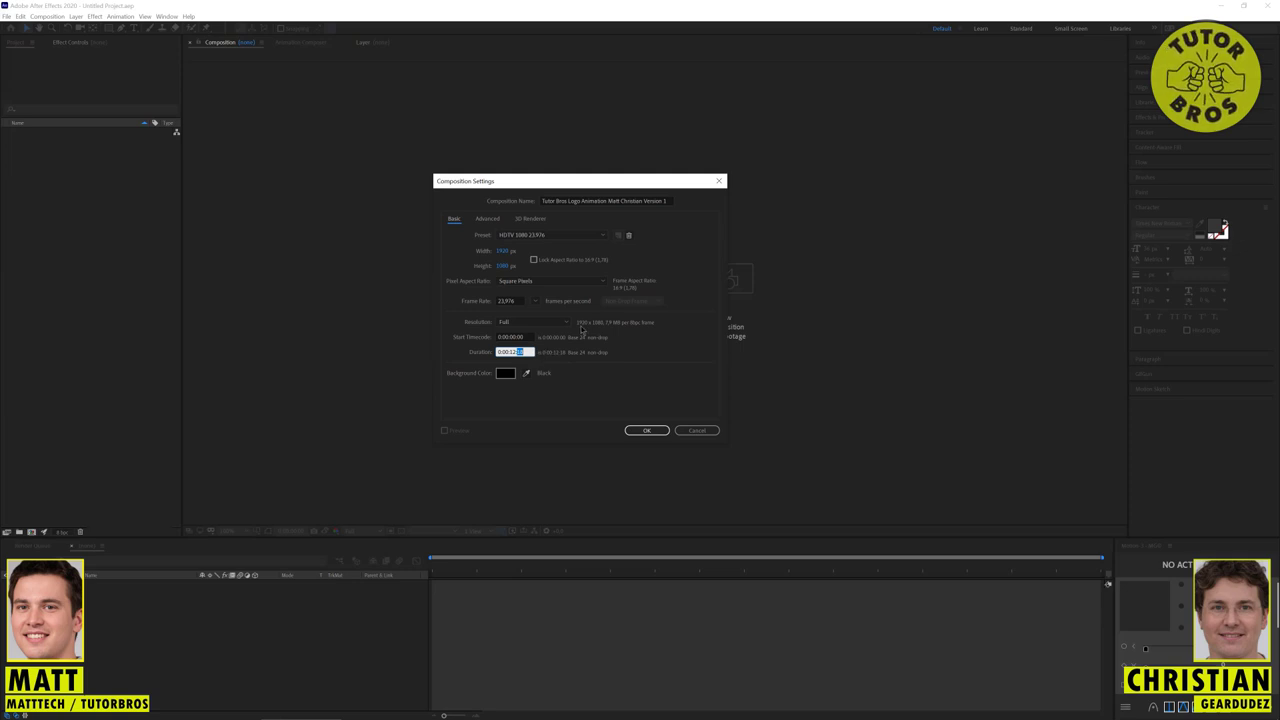
{"action": "type", "text": "0"}
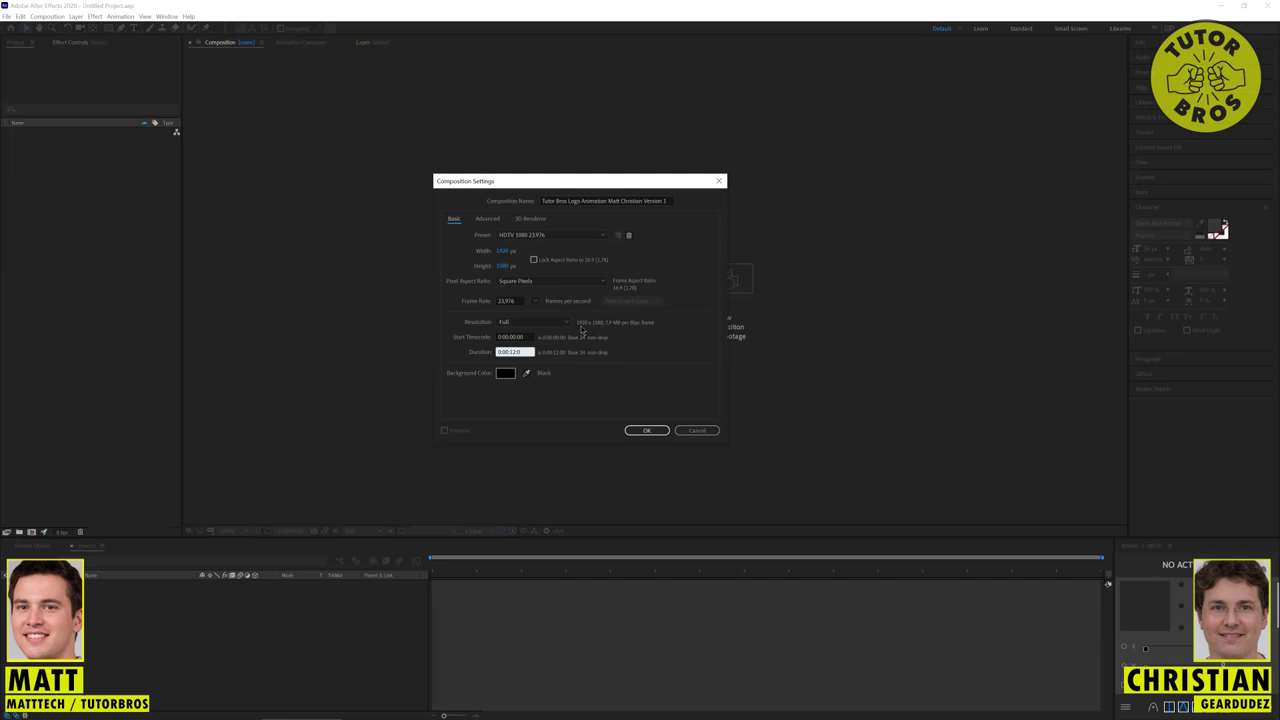
{"action": "type", "text": "0"}
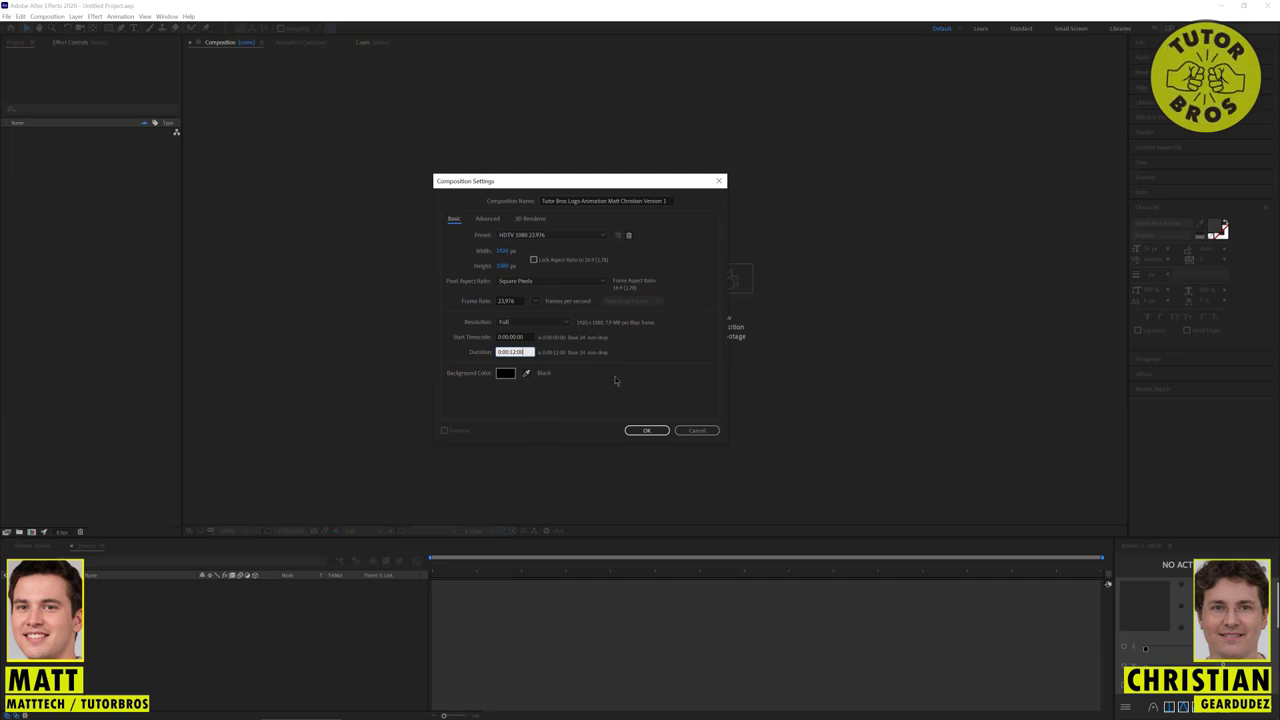
{"action": "left_click", "coordinate": [614, 379]}
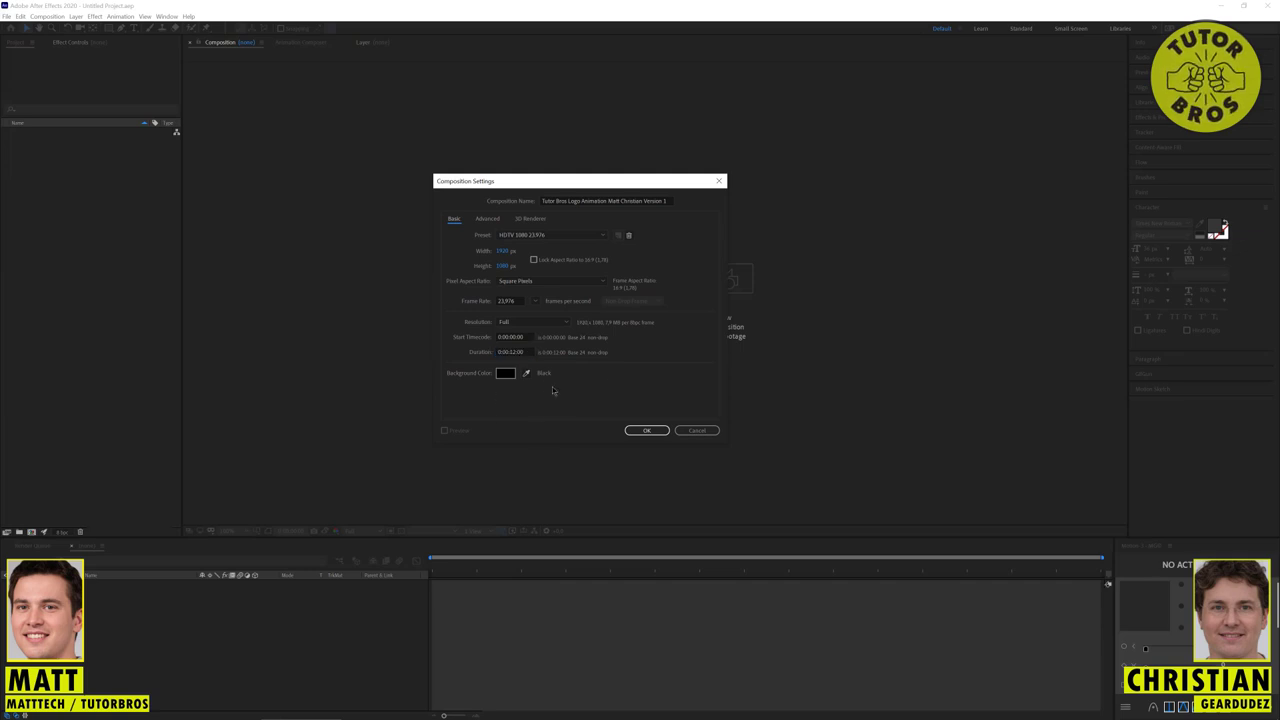
{"action": "left_click", "coordinate": [514, 351]}
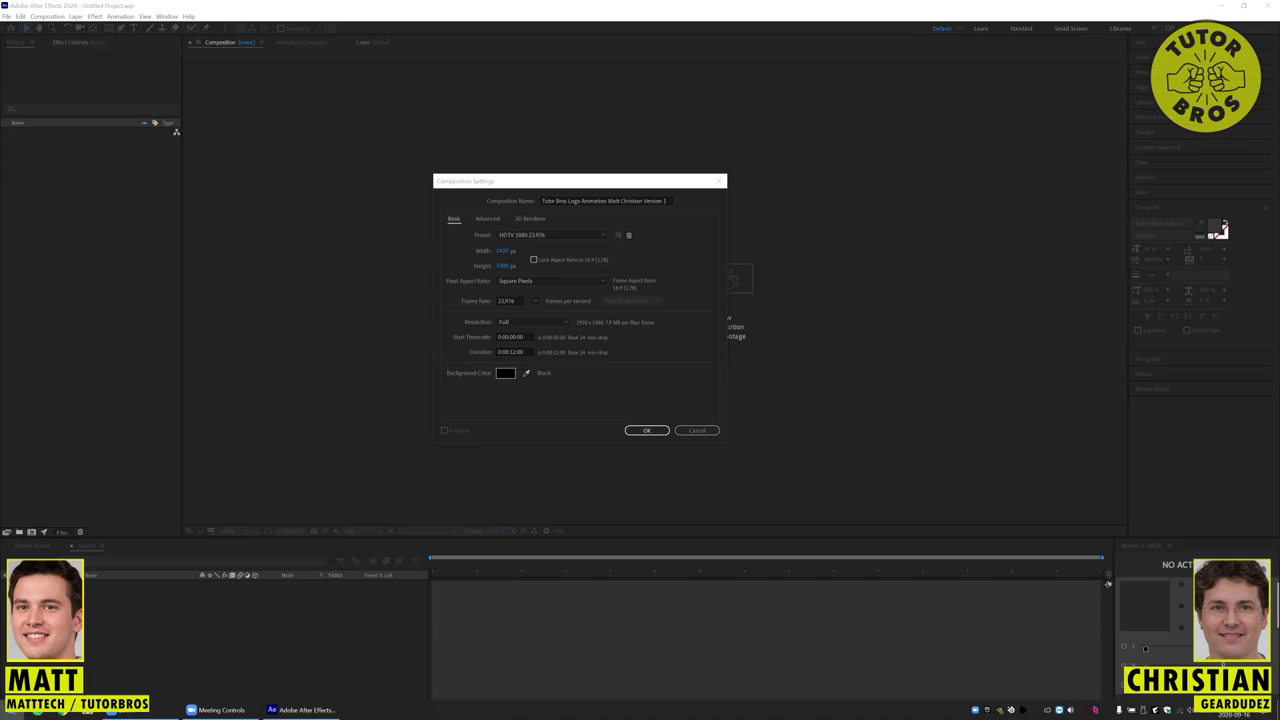
Step: Open Windows Calculator and compute 15 × 2 = 30
{"action": "left_click", "coordinate": [12, 712]}
{"action": "type", "text": "cal"}
{"action": "key", "text": "Return"}
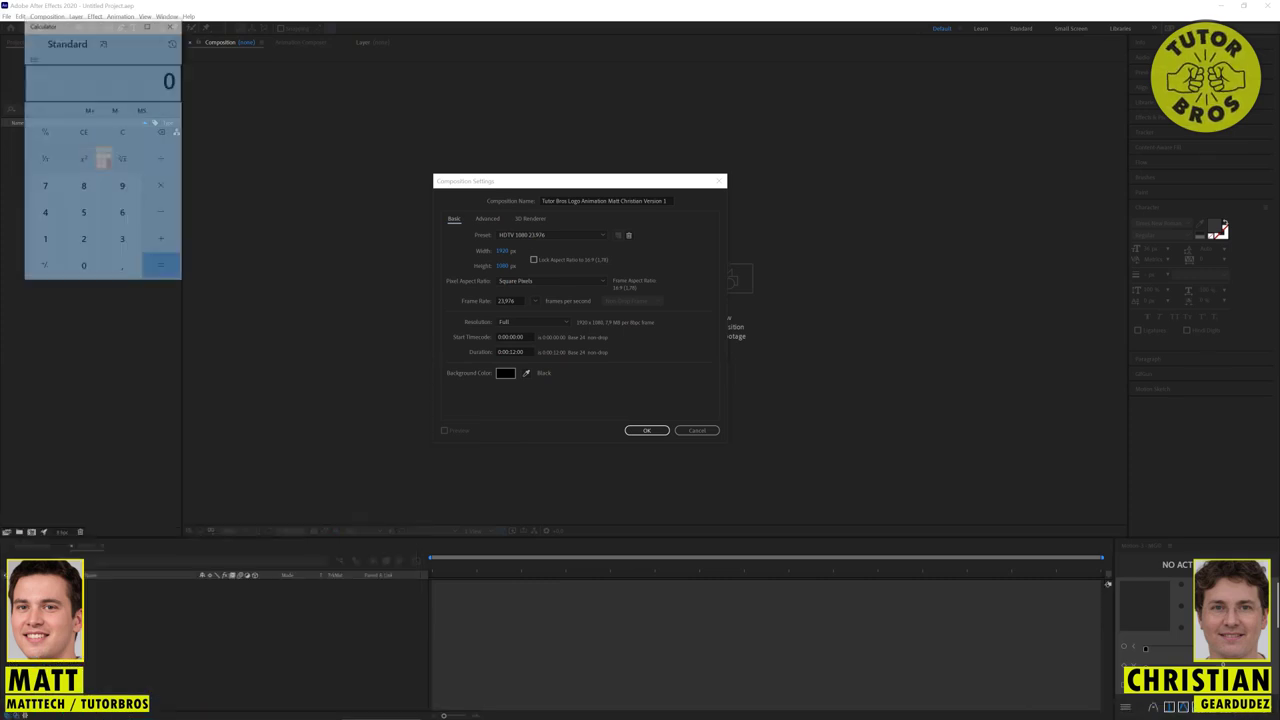
{"action": "type", "text": "15"}
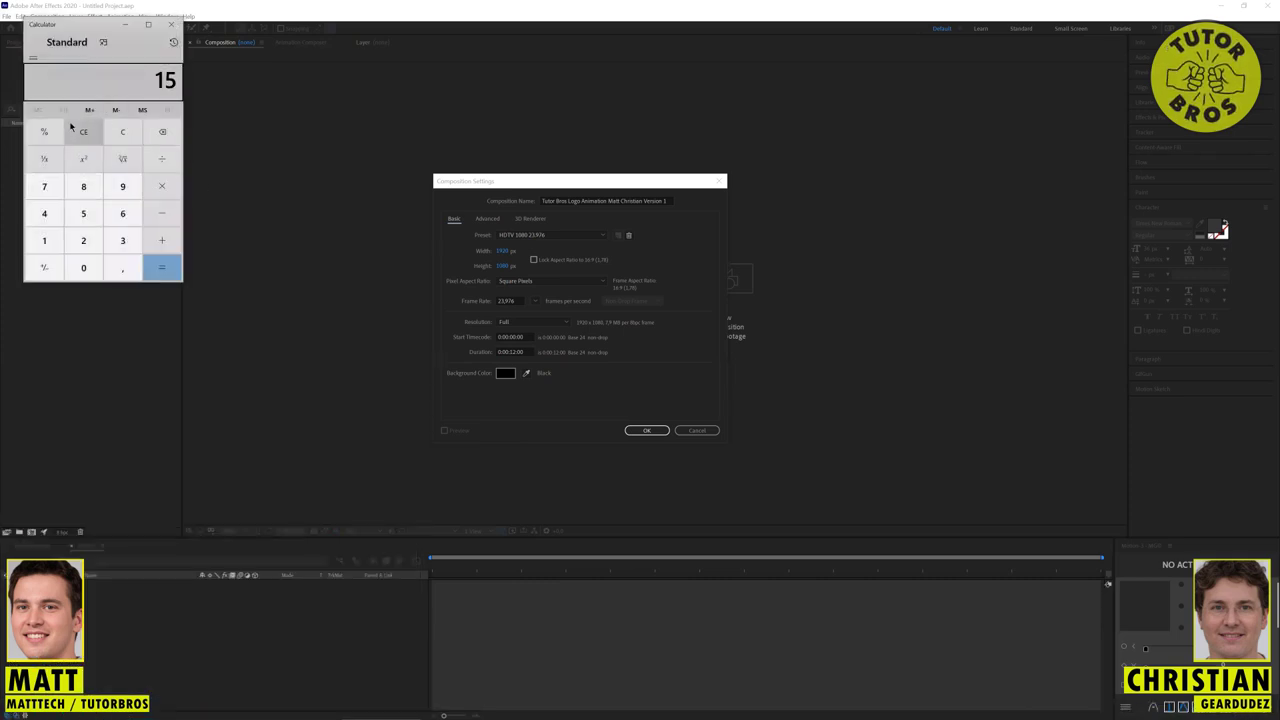
{"action": "left_click", "coordinate": [172, 190]}
{"action": "left_click", "coordinate": [92, 246]}
{"action": "left_click", "coordinate": [140, 272]}
{"action": "left_click", "coordinate": [162, 264]}
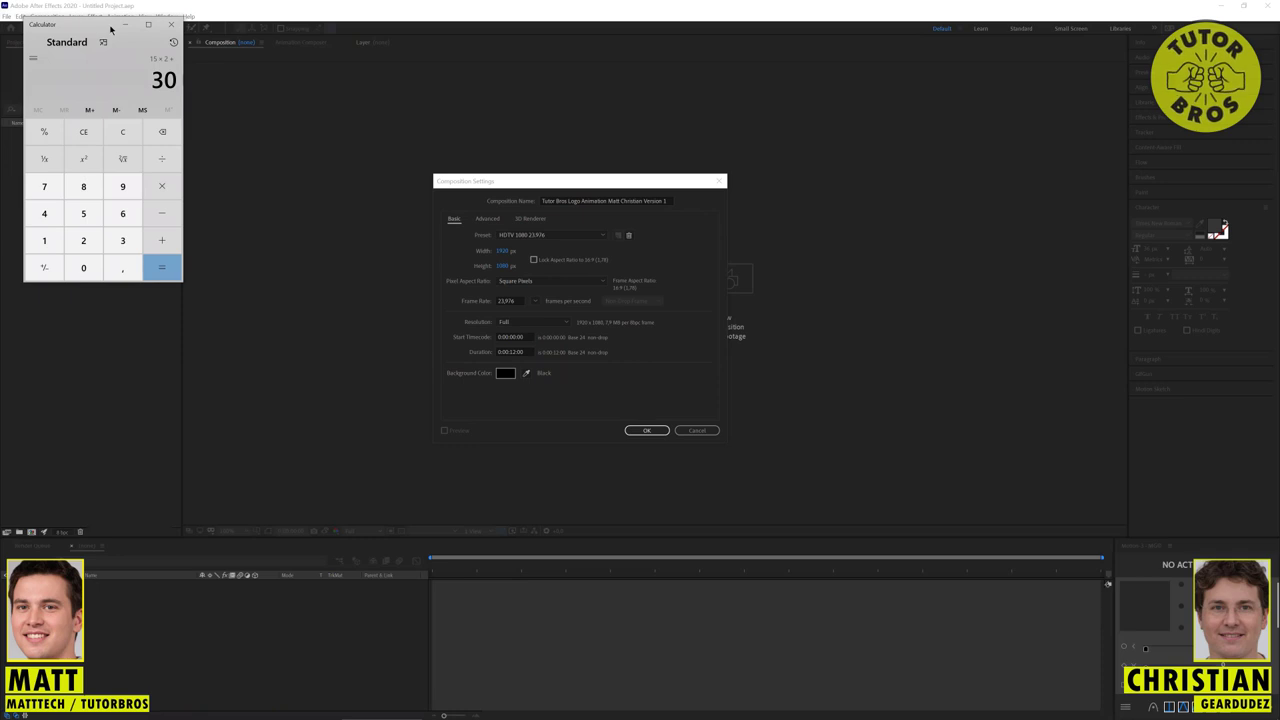
Step: Place Calculator beside the Composition Settings dialog and return to the dialog
{"action": "left_click_drag", "start_coordinate": [907, 205], "coordinate": [906, 206]}
{"action": "left_click", "coordinate": [603, 405]}
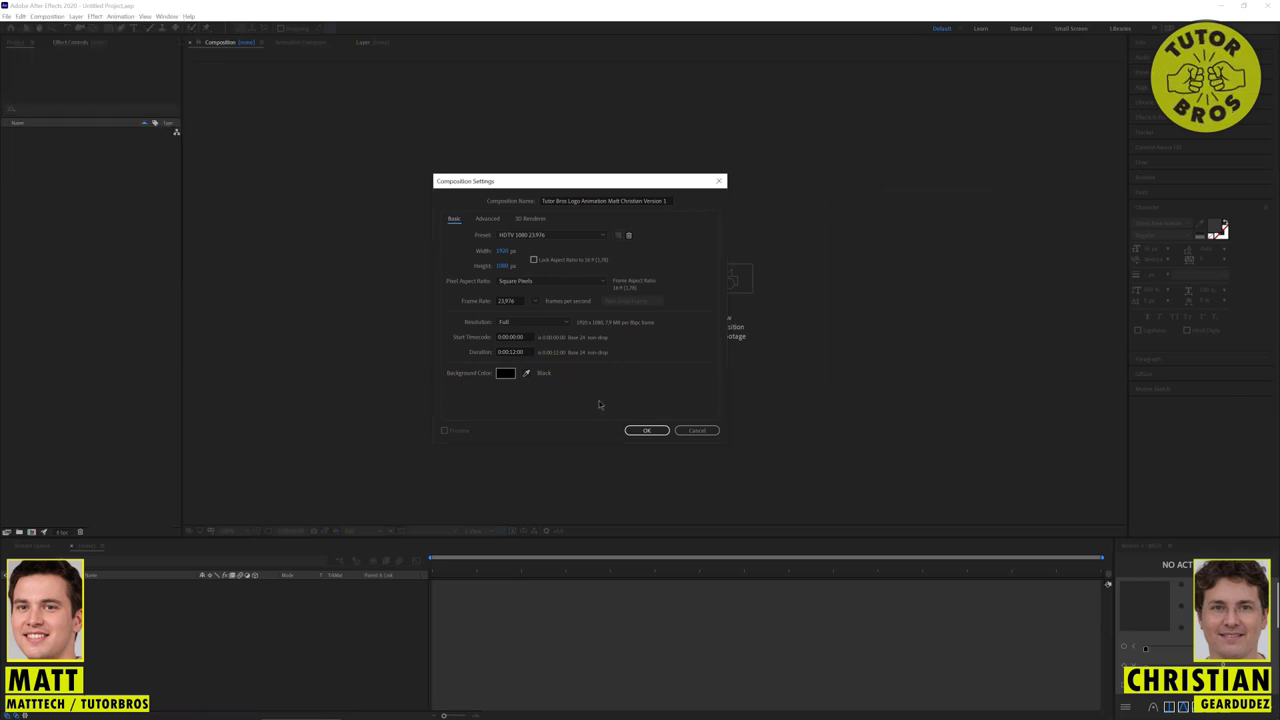
{"action": "left_click", "coordinate": [373, 716]}
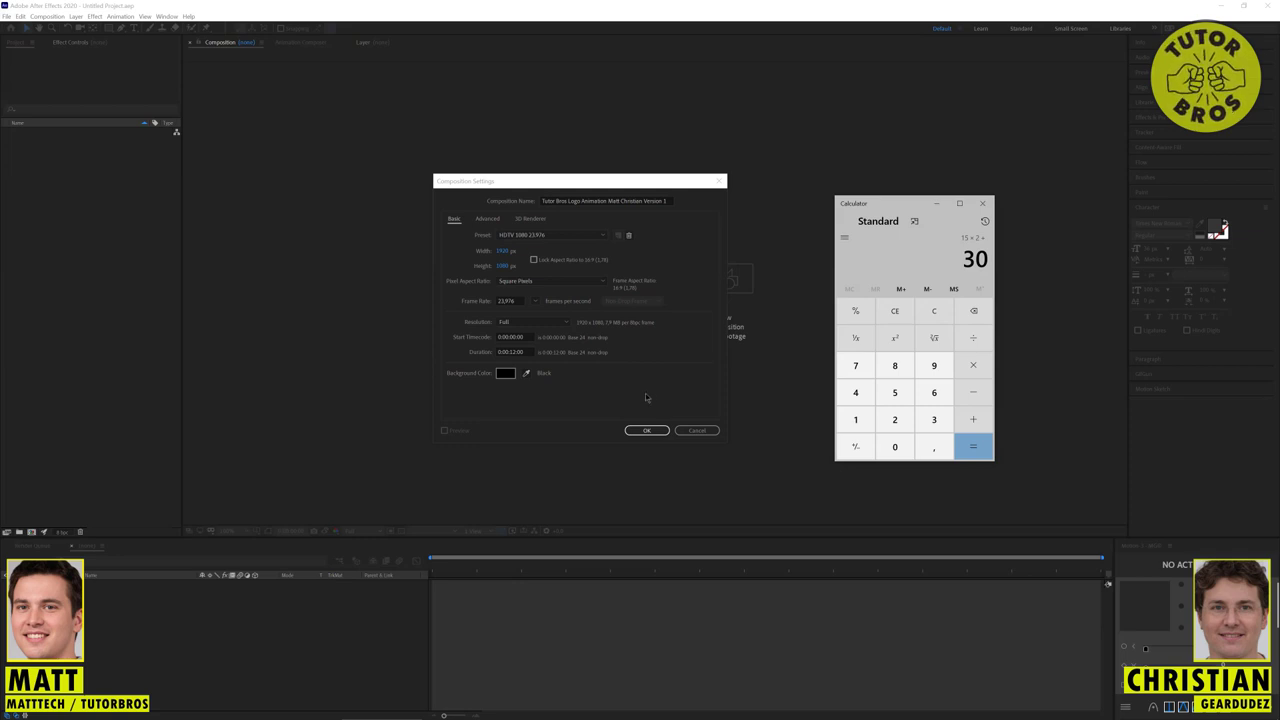
{"action": "left_click", "coordinate": [649, 391]}
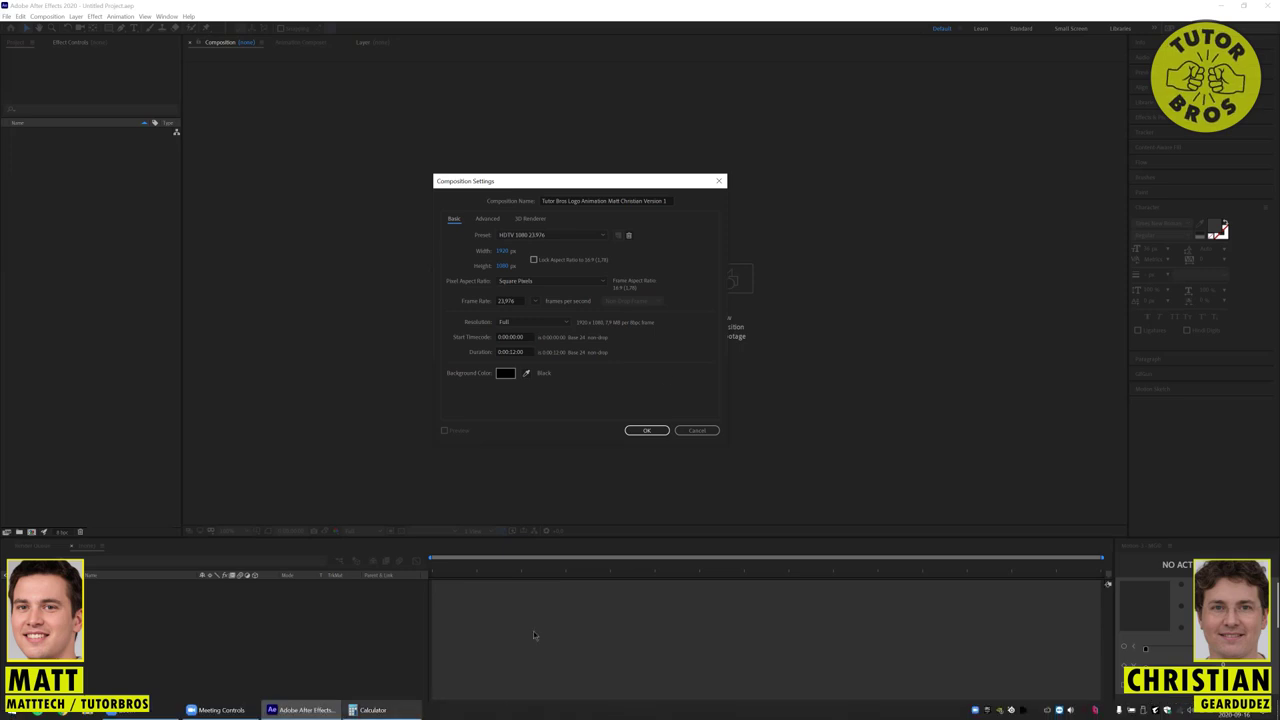
{"action": "left_click", "coordinate": [372, 710]}
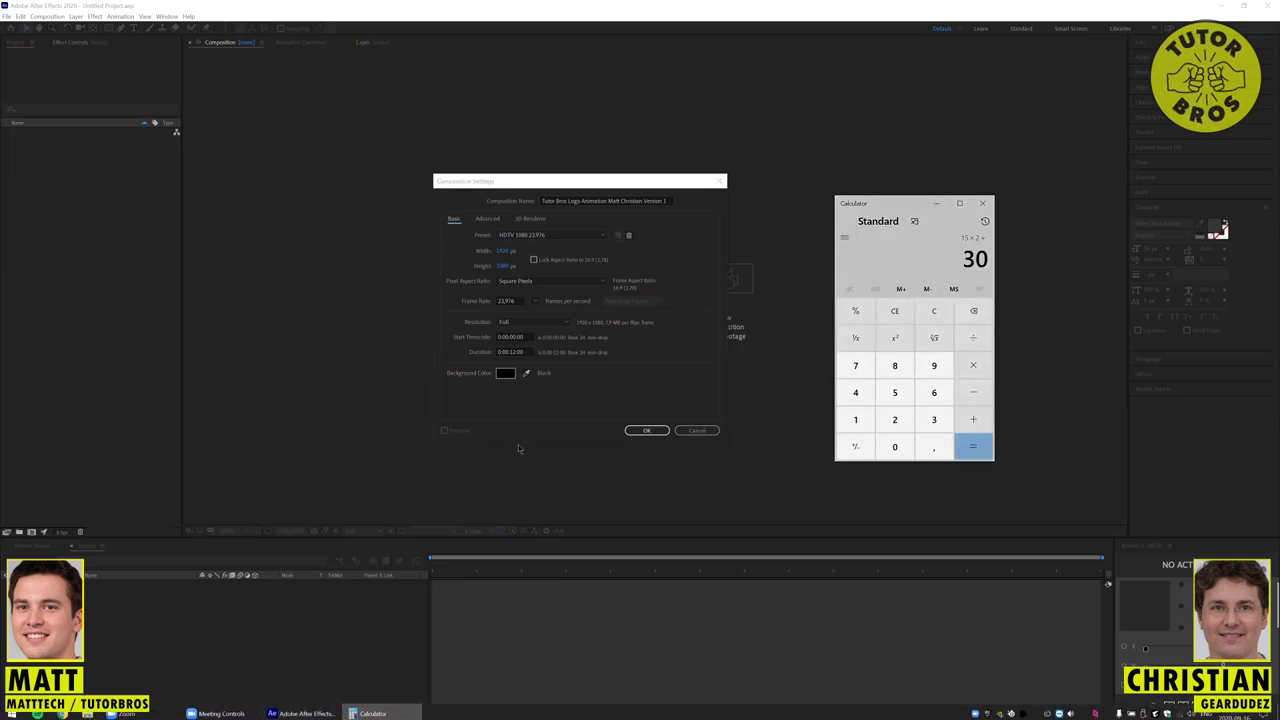
{"action": "left_click", "coordinate": [502, 352]}
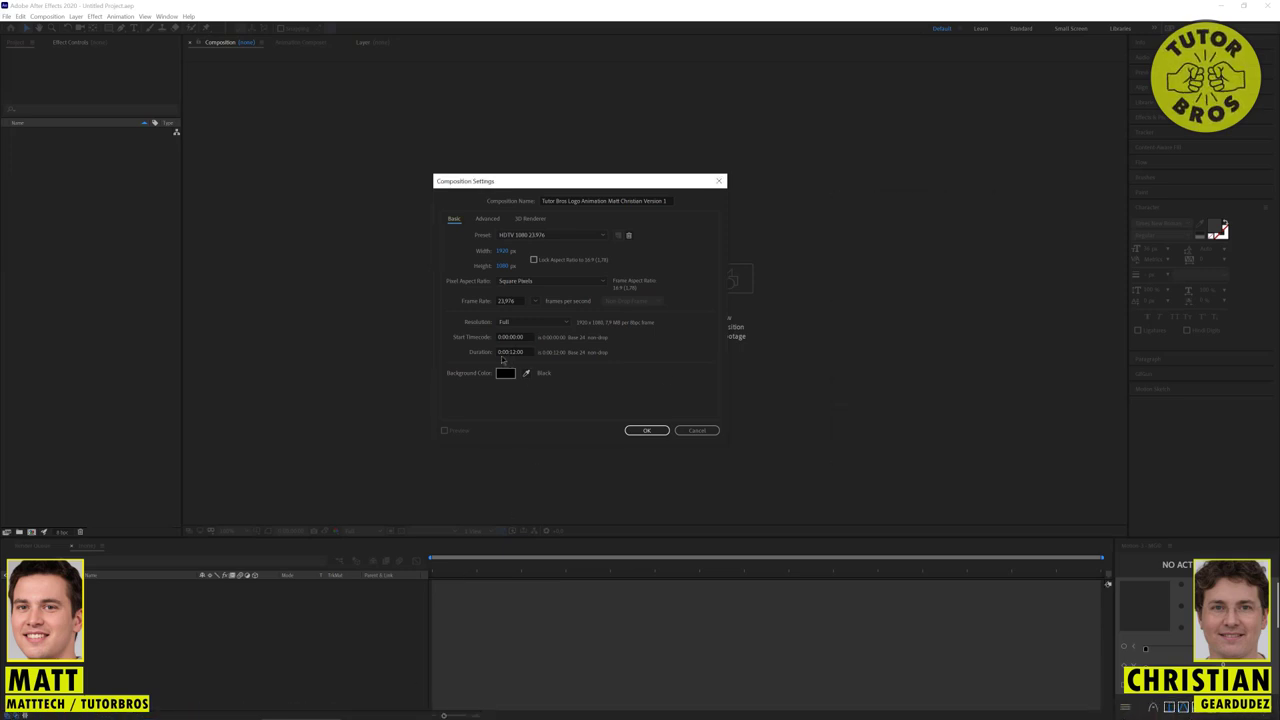
Step: Edit the Duration field in Composition Settings to make the composition 0:00:30:00 long
{"action": "left_click", "coordinate": [502, 352]}
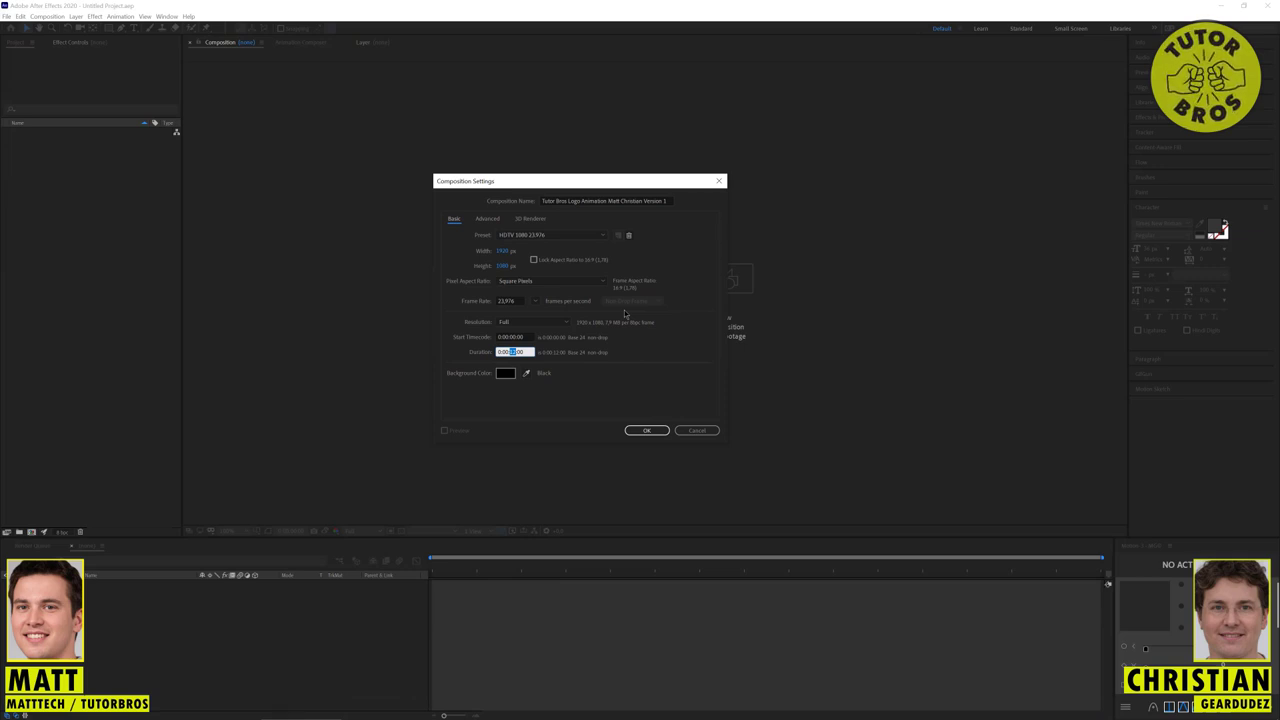
{"action": "type", "text": "2"}
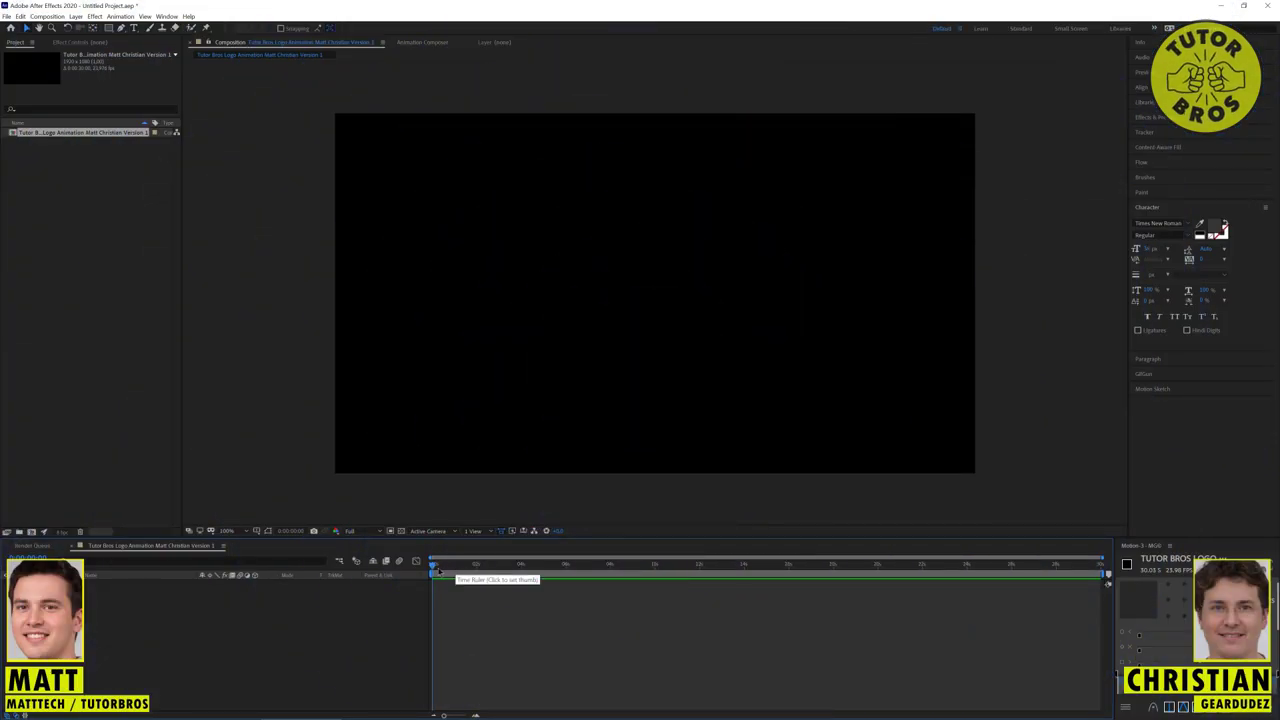
Step: Scrub the current-time indicator a few frames forward on the empty composition's timeline
{"action": "mouse_move", "coordinate": [434, 567]}
{"action": "left_mouse_down"}
{"action": "mouse_move", "coordinate": [452, 568]}
{"action": "mouse_move", "coordinate": [428, 565]}
{"action": "left_mouse_up"}
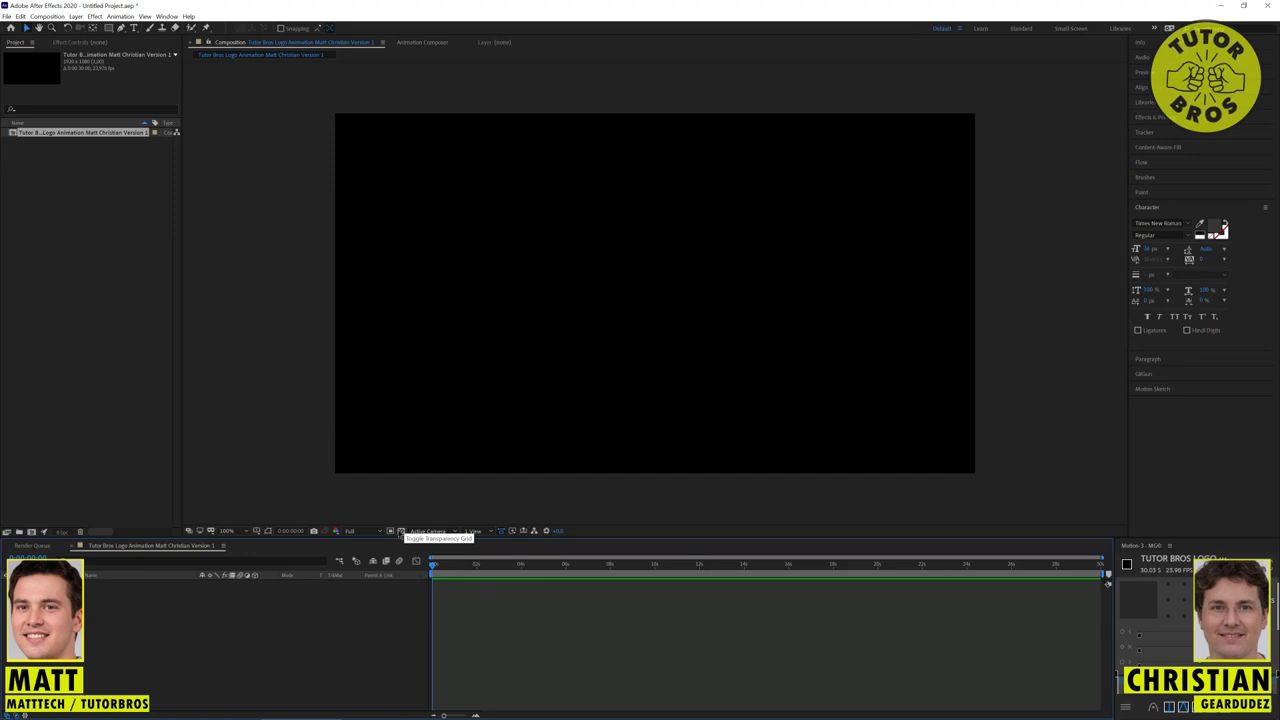
Step: Turn on the transparency grid behind the empty 1920×1080 Tutor Bros Logo Animation frame
{"action": "left_click", "coordinate": [401, 531]}
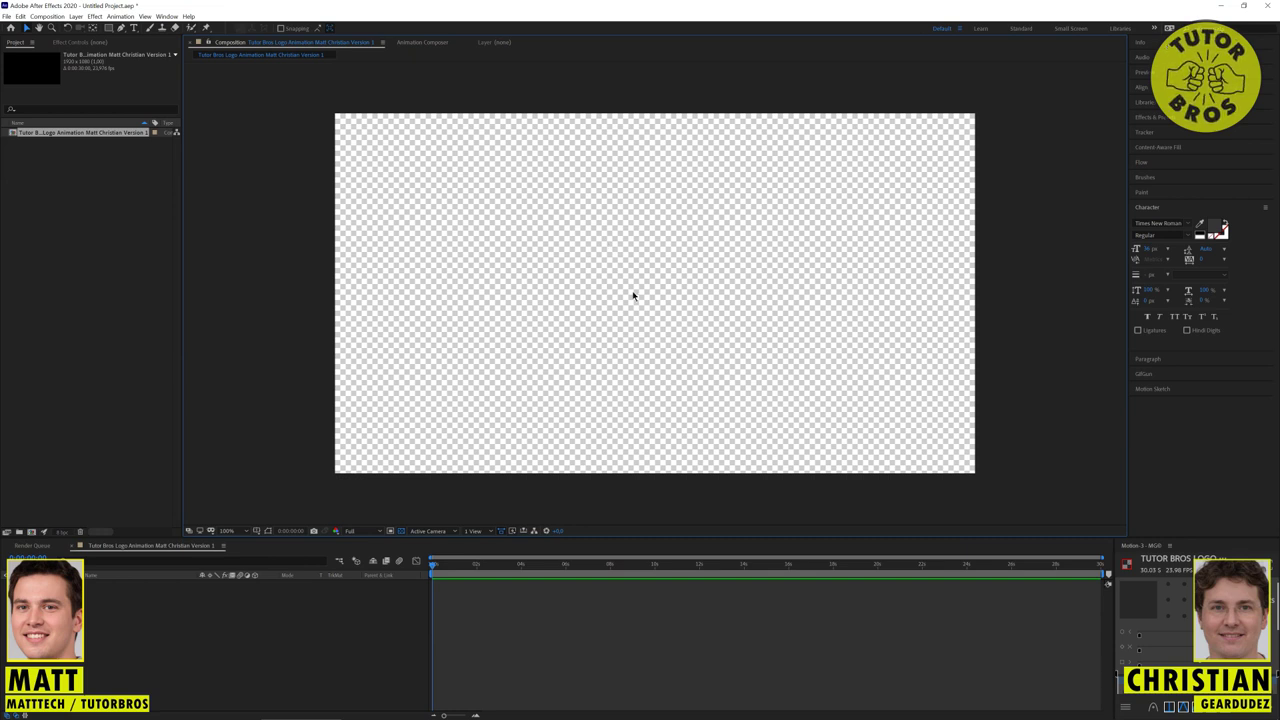
{"action": "scroll", "coordinate": [628, 321], "scroll_direction": "up", "scroll_amount": 2}
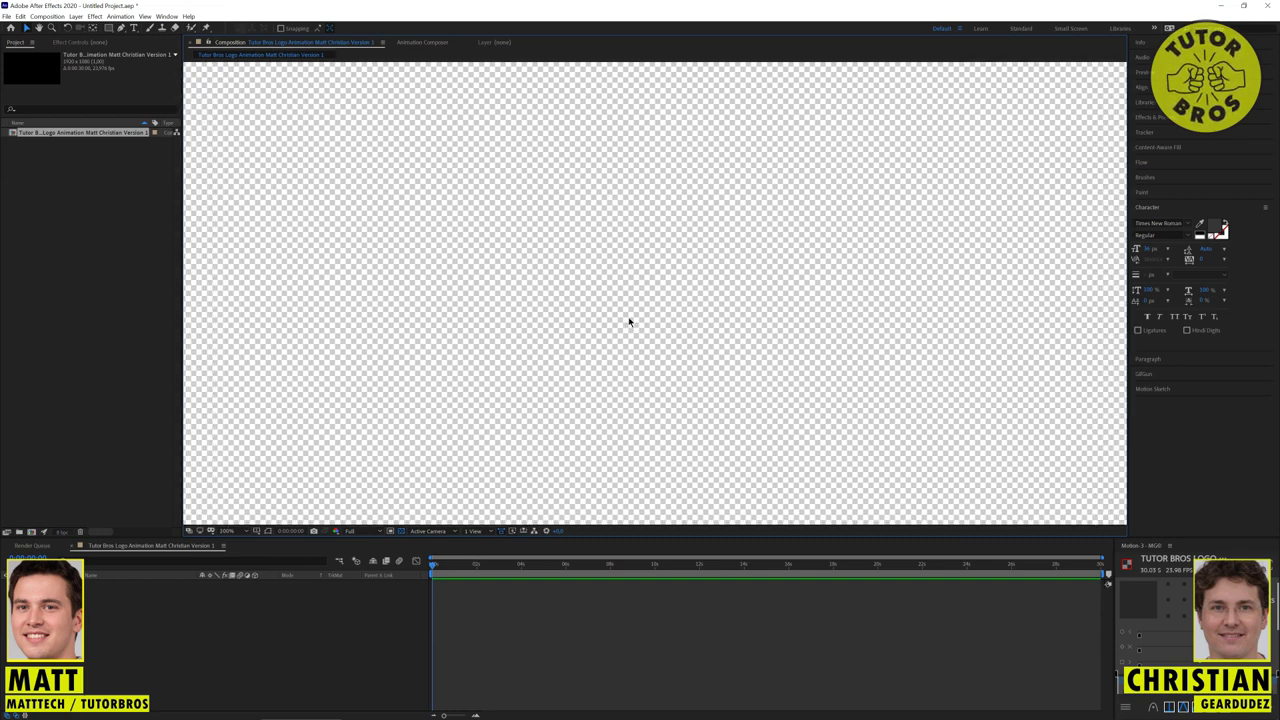
{"action": "scroll", "coordinate": [629, 322], "scroll_direction": "down", "scroll_amount": 2}
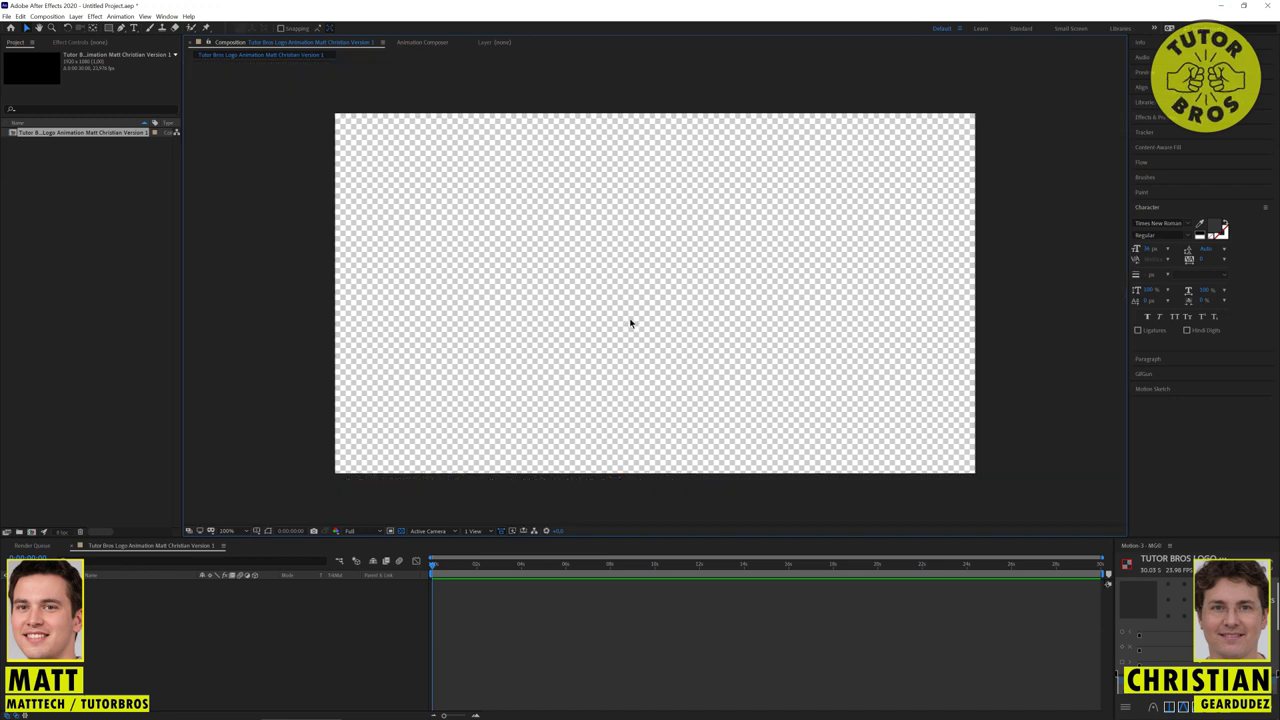
{"action": "scroll", "coordinate": [630, 323], "scroll_direction": "up", "scroll_amount": 1}
{"action": "scroll", "coordinate": [630, 323], "scroll_direction": "down", "scroll_amount": 1}
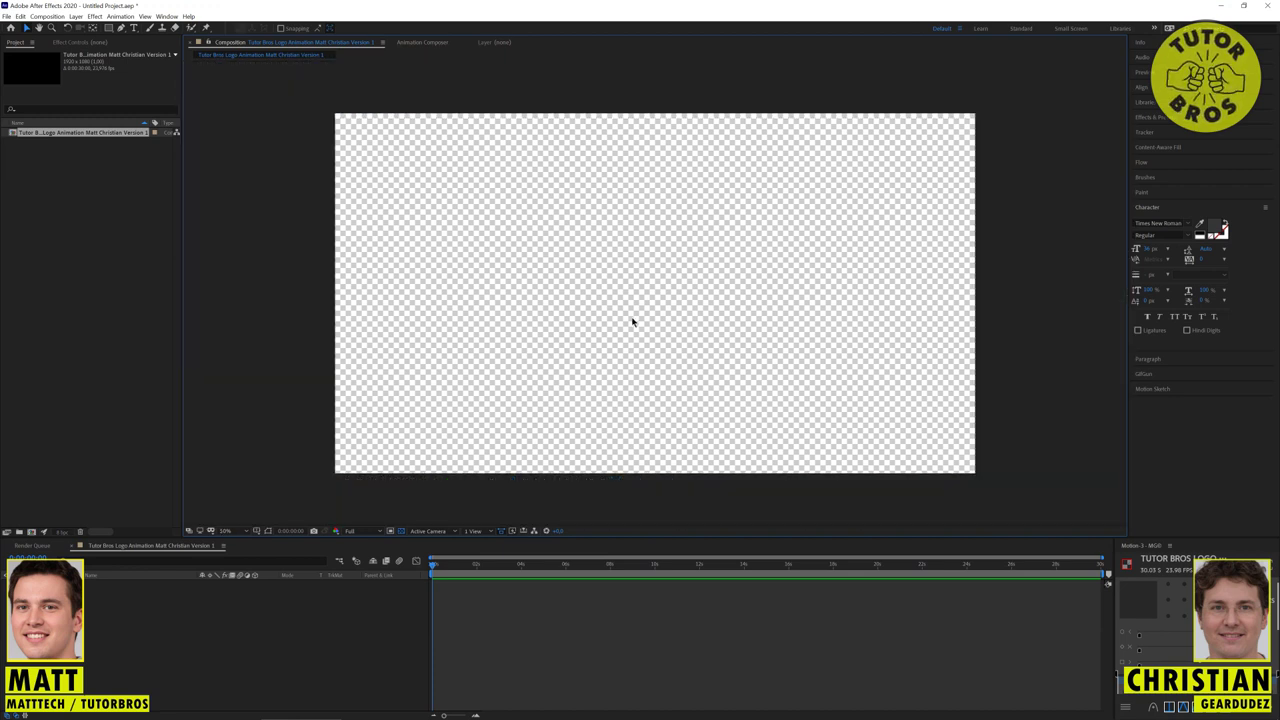
{"action": "scroll", "coordinate": [630, 323], "scroll_direction": "down", "scroll_amount": 2}
{"action": "scroll", "coordinate": [630, 325], "scroll_direction": "down", "scroll_amount": 4}
{"action": "scroll", "coordinate": [624, 340], "scroll_direction": "up", "scroll_amount": 2}
{"action": "scroll", "coordinate": [640, 328], "scroll_direction": "up", "scroll_amount": 2}
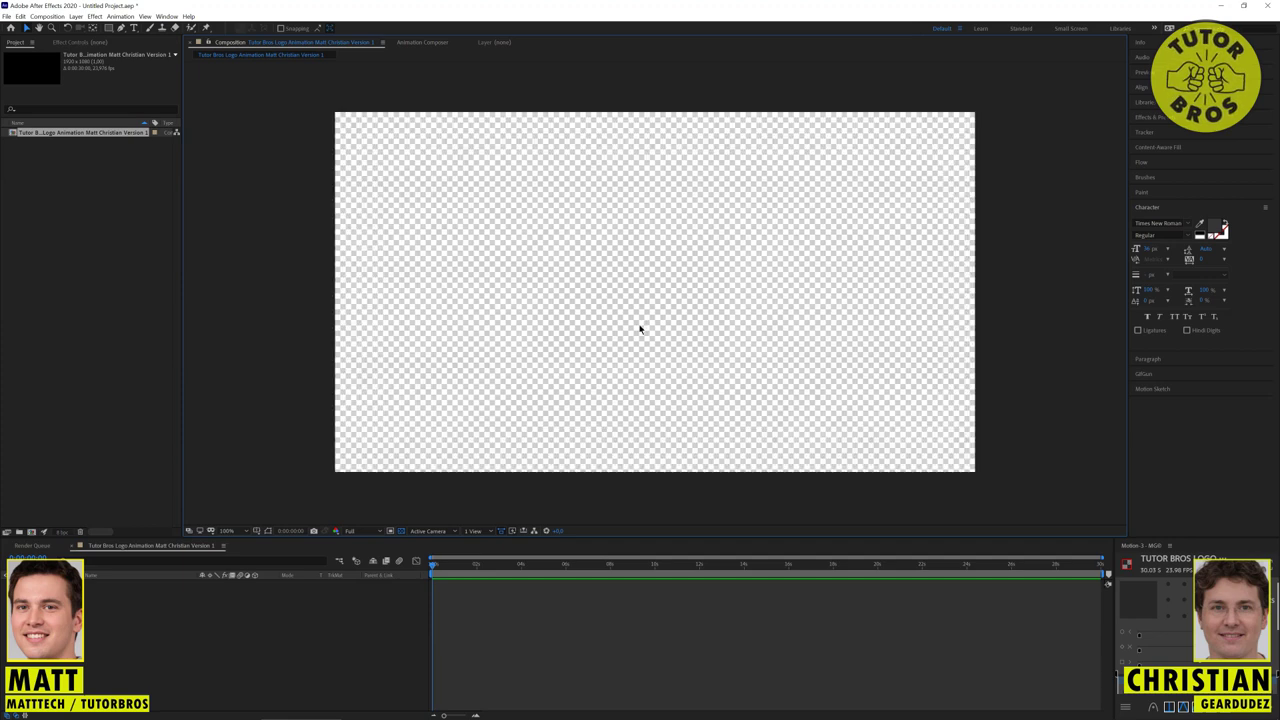
{"action": "scroll", "coordinate": [638, 324], "scroll_direction": "up", "scroll_amount": 1}
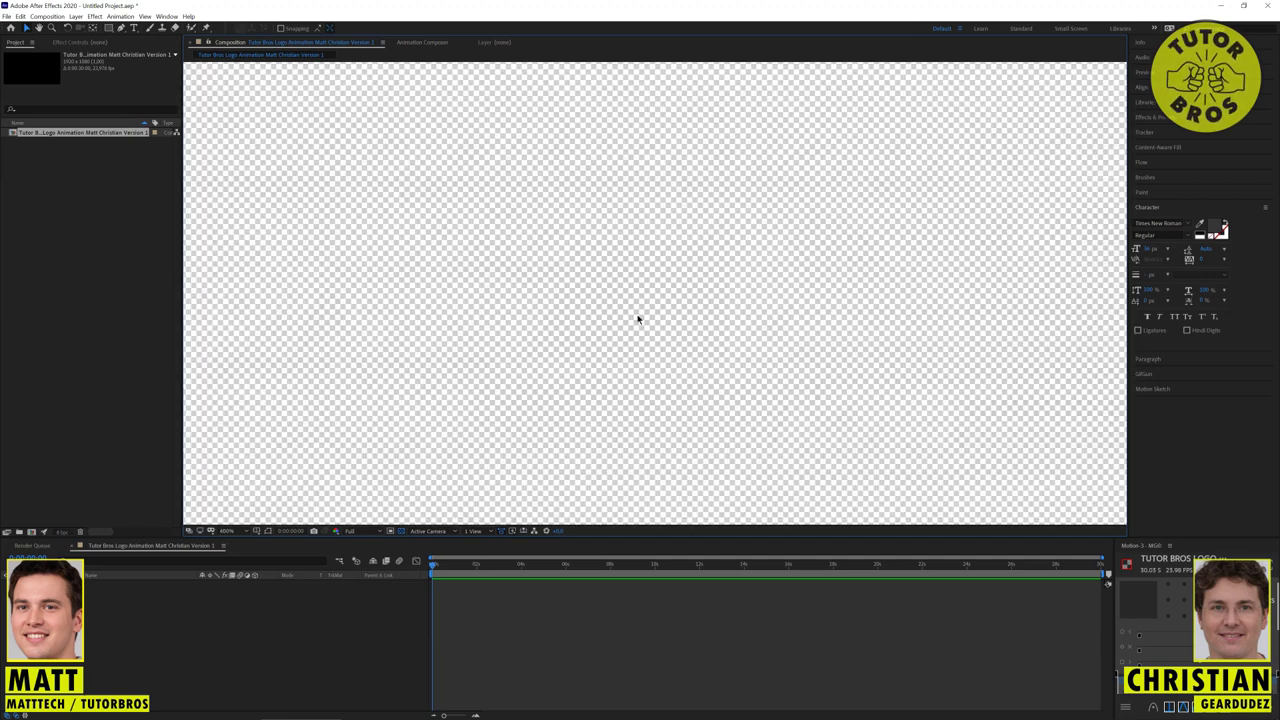
{"action": "scroll", "coordinate": [634, 320], "scroll_direction": "down", "scroll_amount": 1}
{"action": "scroll", "coordinate": [634, 320], "scroll_direction": "up", "scroll_amount": 1}
{"action": "scroll", "coordinate": [632, 321], "scroll_direction": "up", "scroll_amount": 2}
{"action": "scroll", "coordinate": [636, 320], "scroll_direction": "down", "scroll_amount": 7}
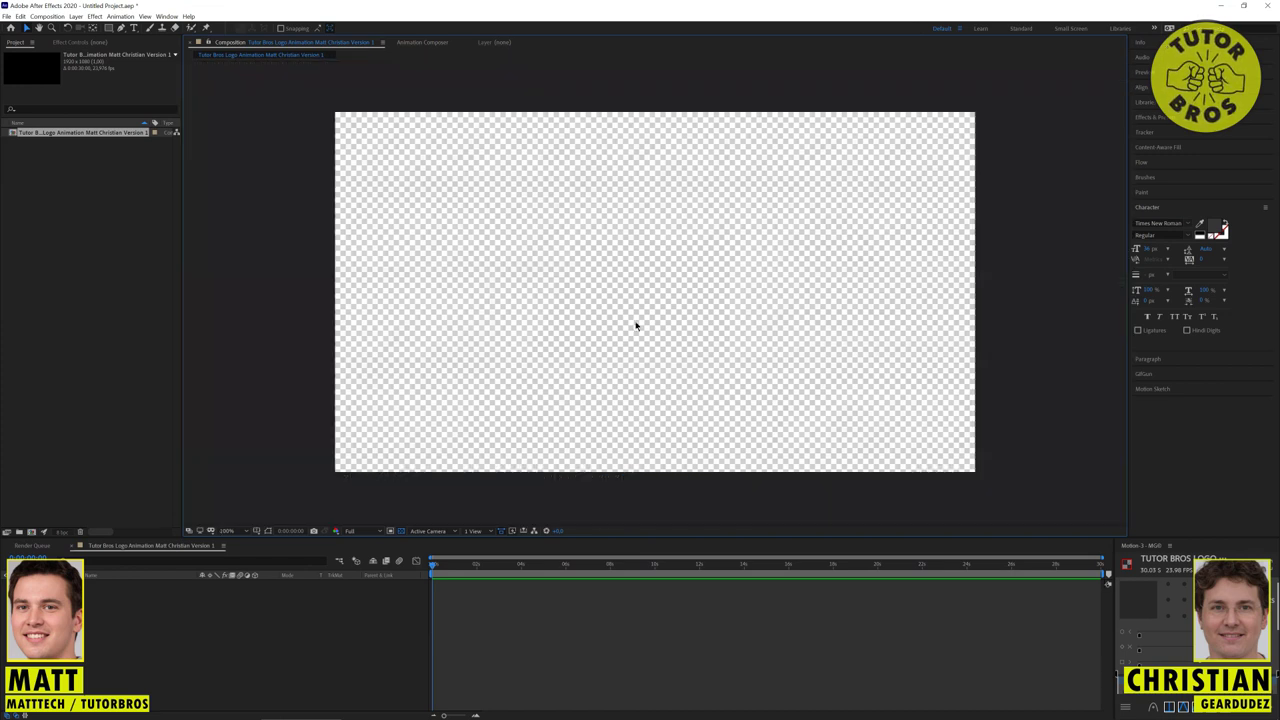
{"action": "scroll", "coordinate": [642, 315], "scroll_direction": "down", "scroll_amount": 4}
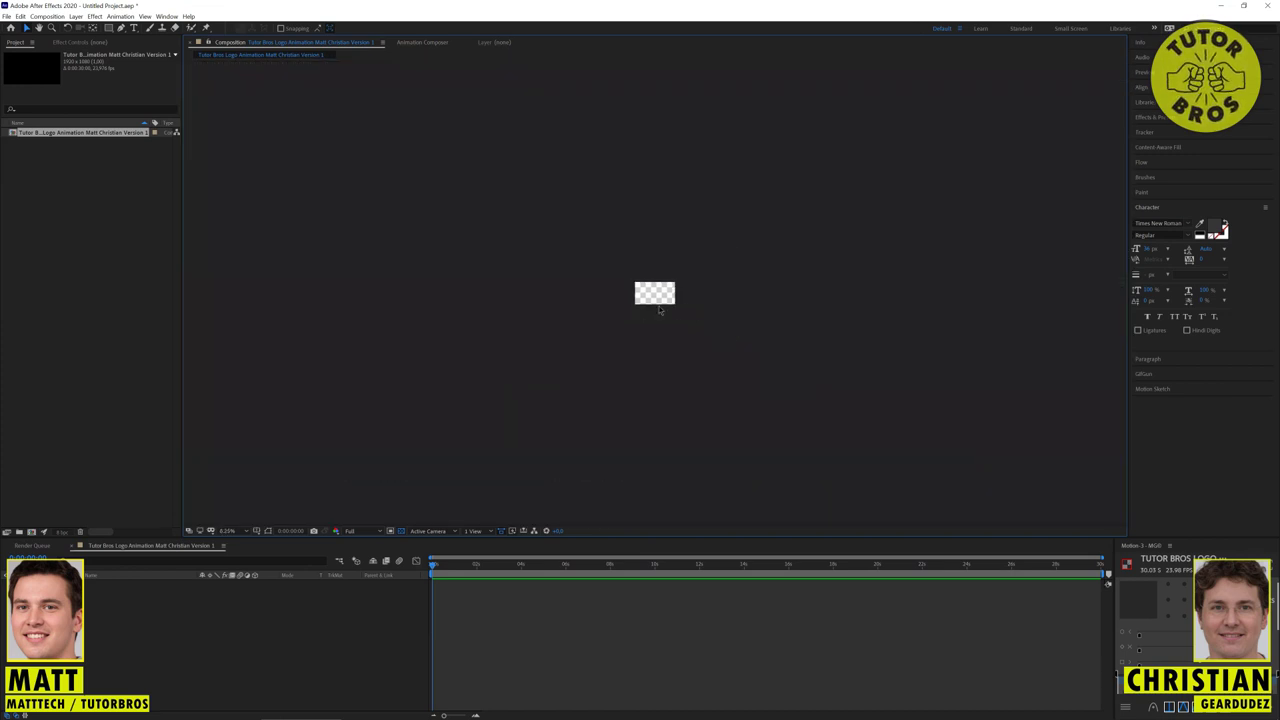
{"action": "scroll", "coordinate": [662, 308], "scroll_direction": "up", "scroll_amount": 4}
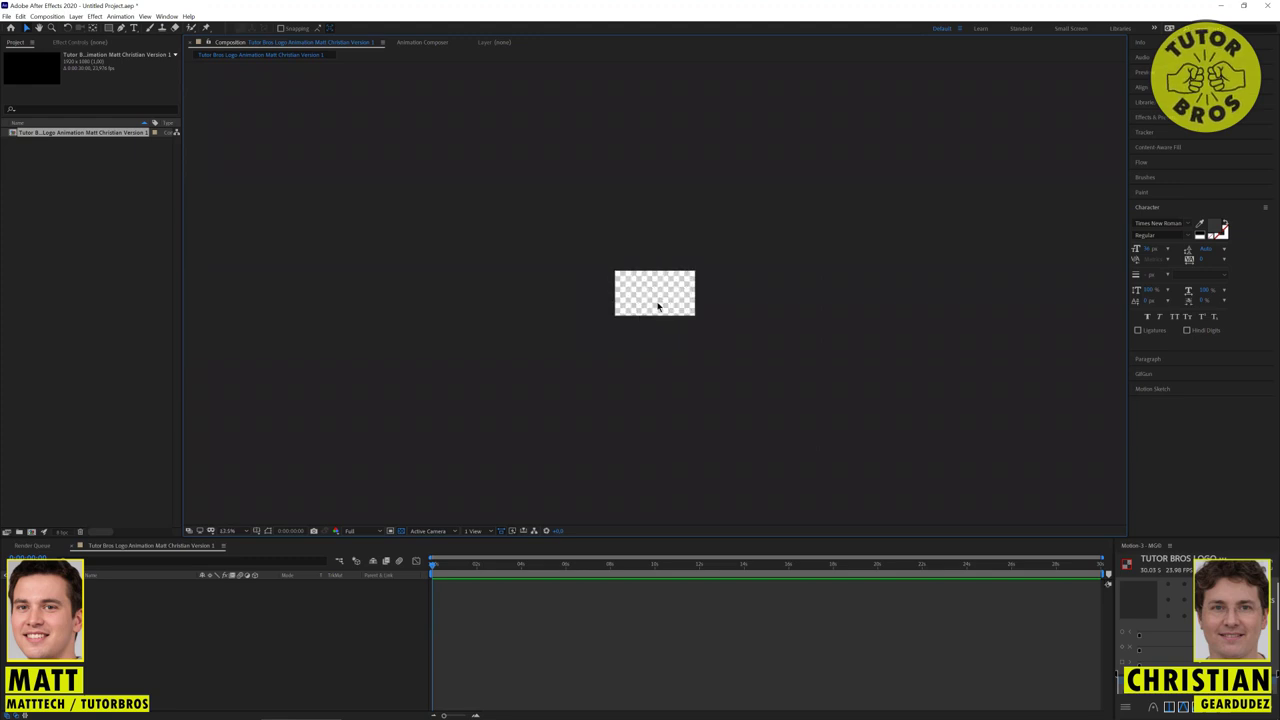
{"action": "scroll", "coordinate": [648, 320], "scroll_direction": "up", "scroll_amount": 2}
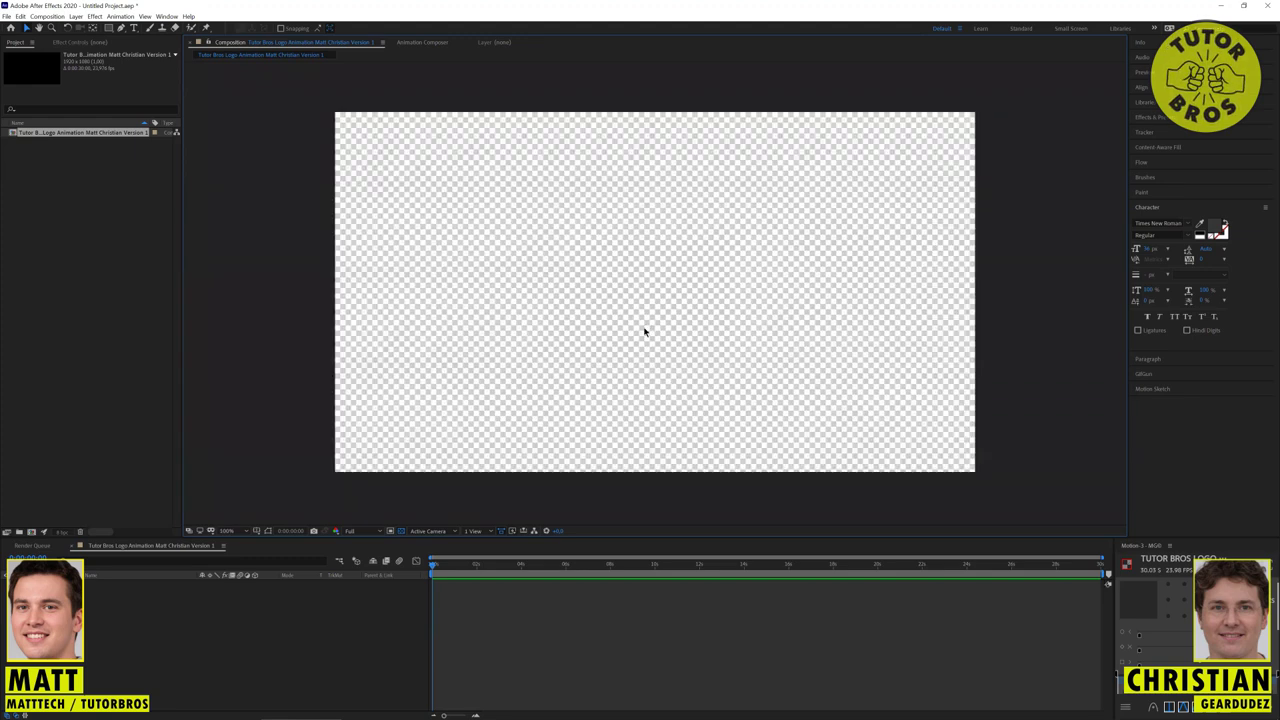
{"action": "scroll", "coordinate": [661, 353], "scroll_direction": "down", "scroll_amount": 1}
{"action": "scroll", "coordinate": [660, 345], "scroll_direction": "down", "scroll_amount": 3}
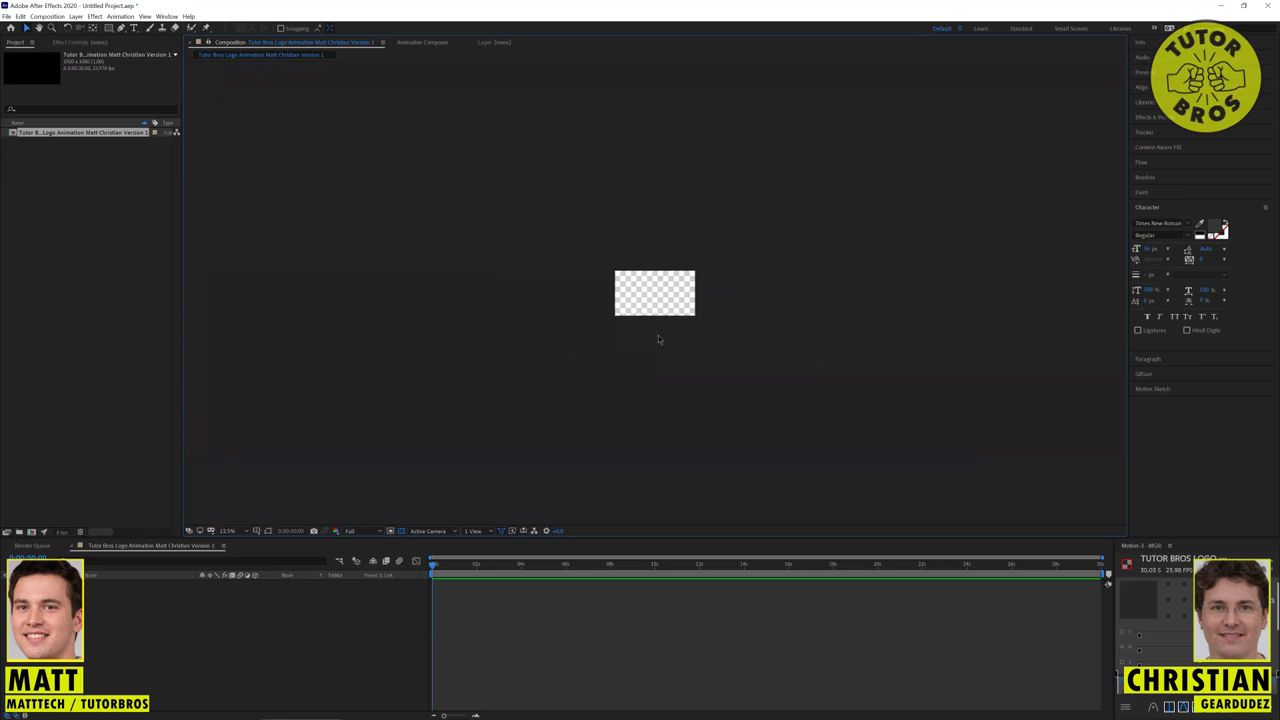
{"action": "scroll", "coordinate": [651, 338], "scroll_direction": "up", "scroll_amount": 1}
{"action": "scroll", "coordinate": [651, 338], "scroll_direction": "up", "scroll_amount": 2}
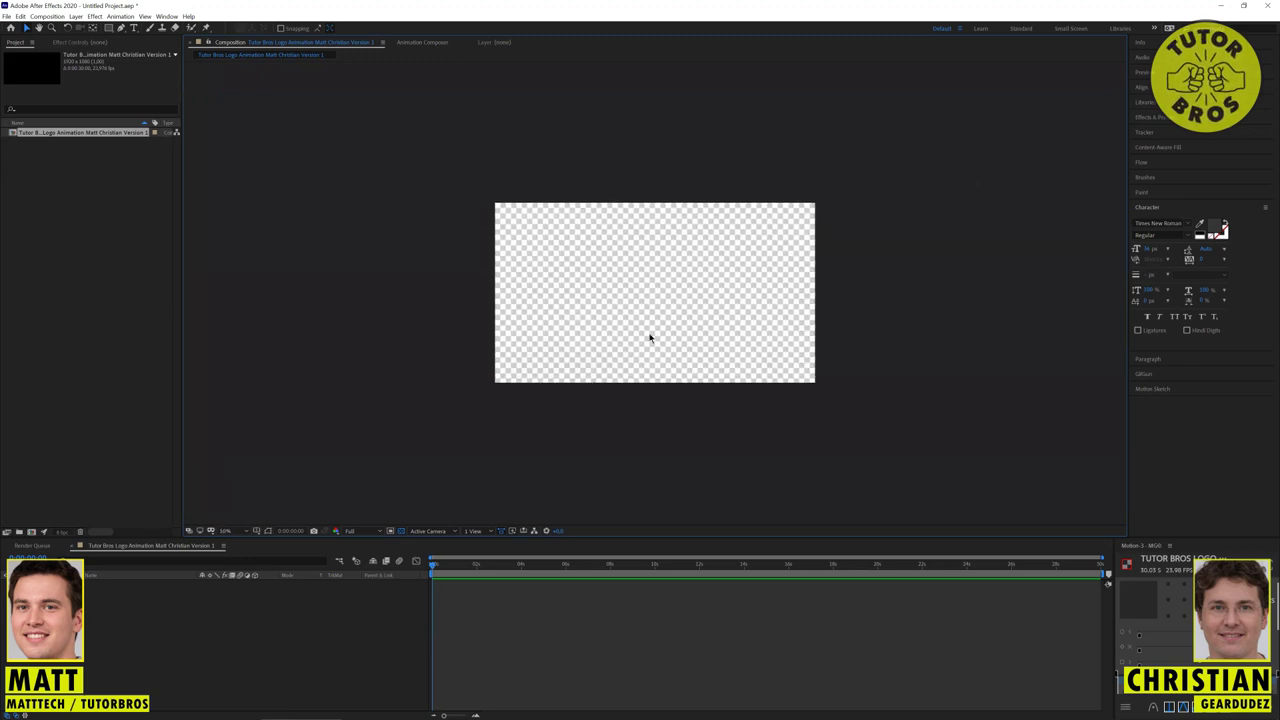
{"action": "scroll", "coordinate": [650, 337], "scroll_direction": "down", "scroll_amount": 3}
{"action": "scroll", "coordinate": [645, 330], "scroll_direction": "down", "scroll_amount": 2}
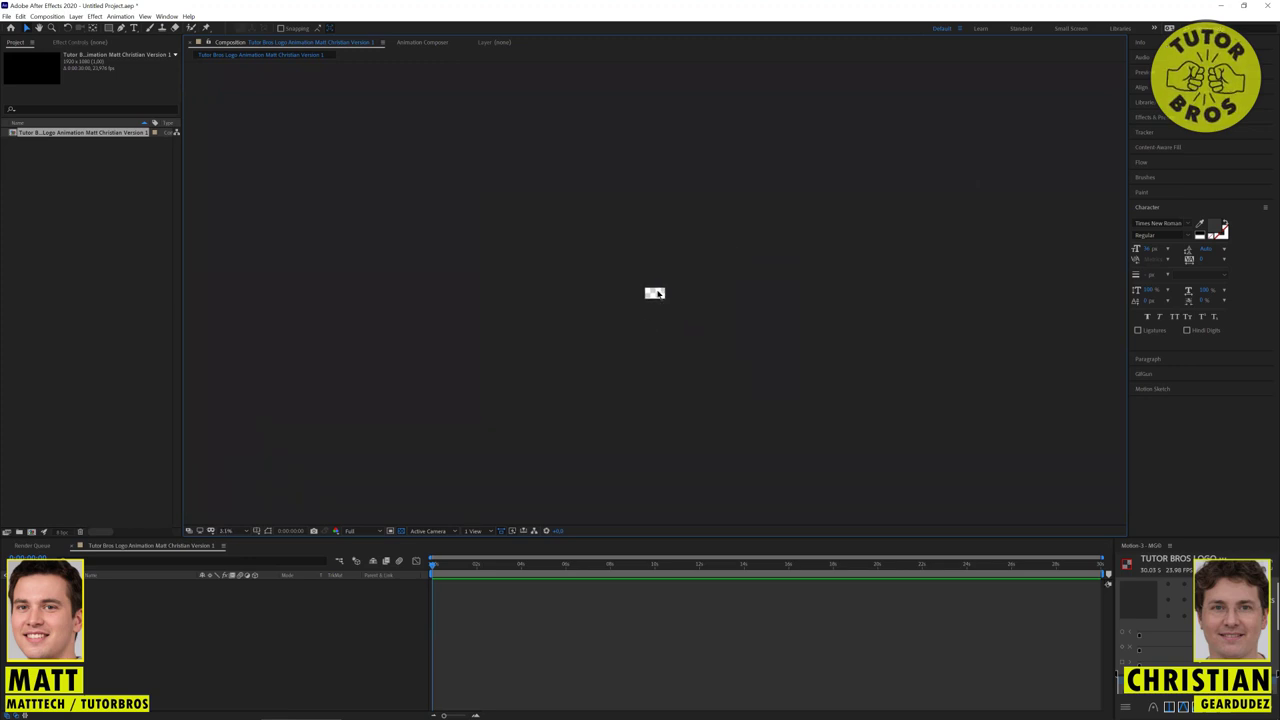
{"action": "scroll", "coordinate": [656, 296], "scroll_direction": "up", "scroll_amount": 4}
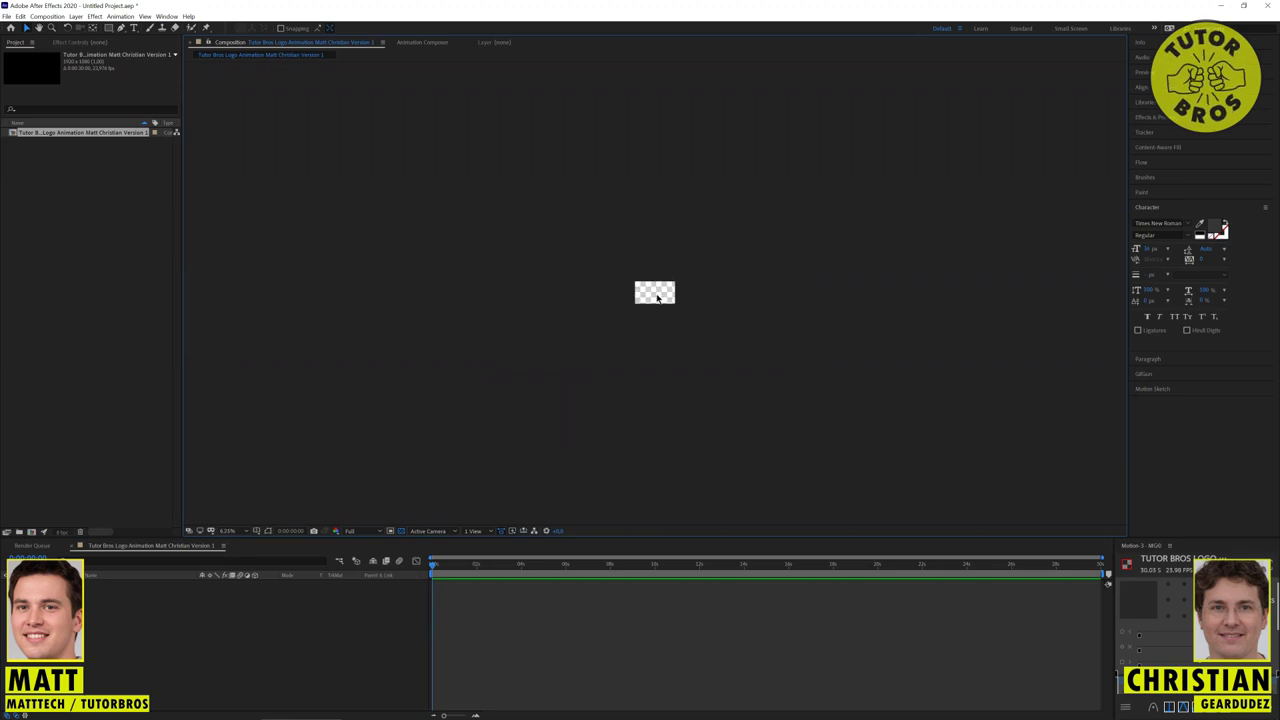
{"action": "scroll", "coordinate": [655, 285], "scroll_direction": "up", "scroll_amount": 2}
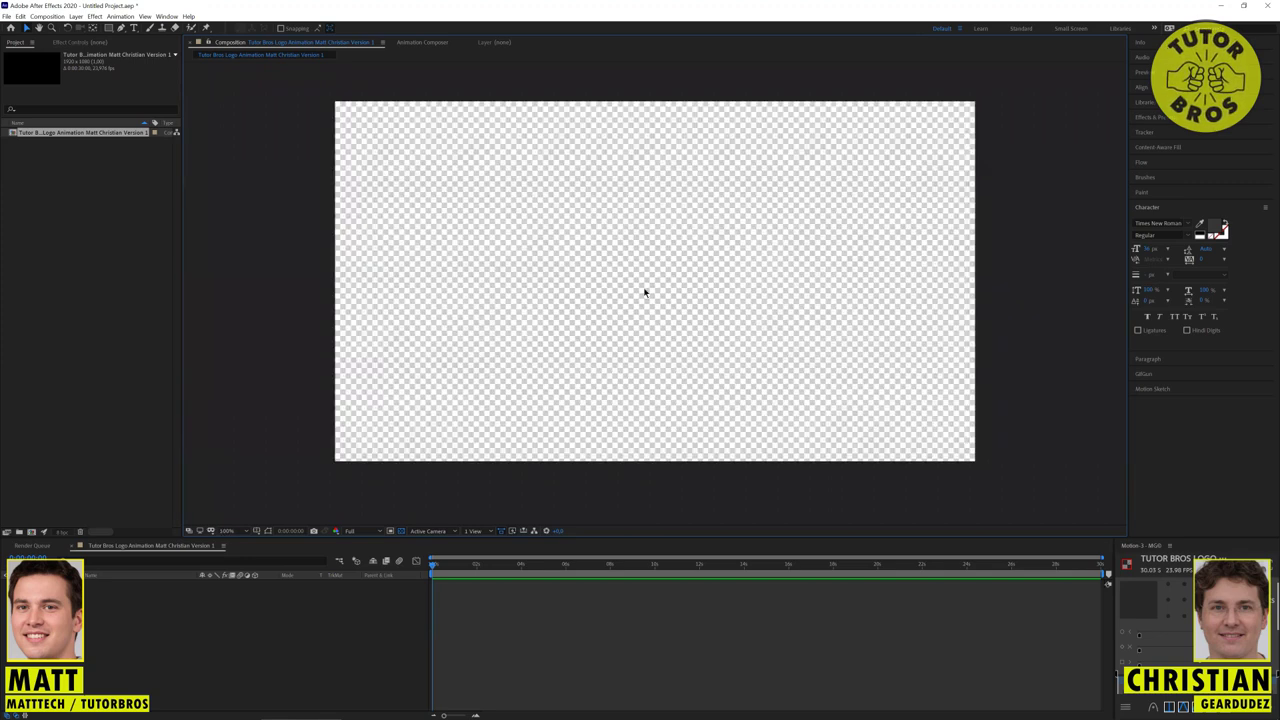